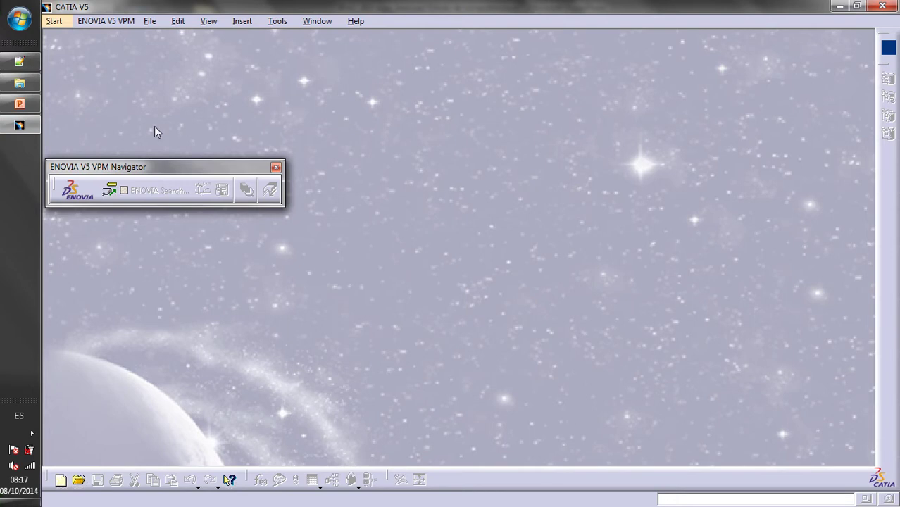
Create a new Part Design part named Lego_2_4_h2, then maximize its window and enlarge the specification tree
click(276, 168)
click(54, 21)
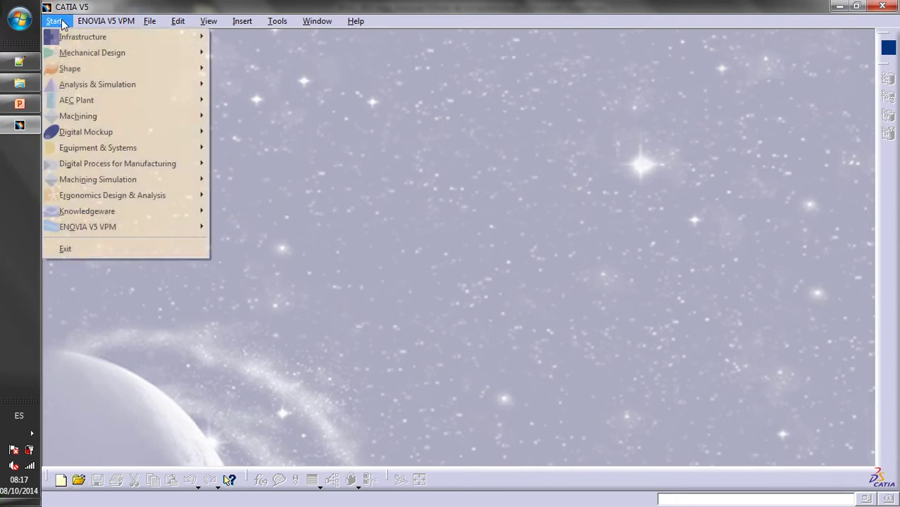
mouse_move(97, 60)
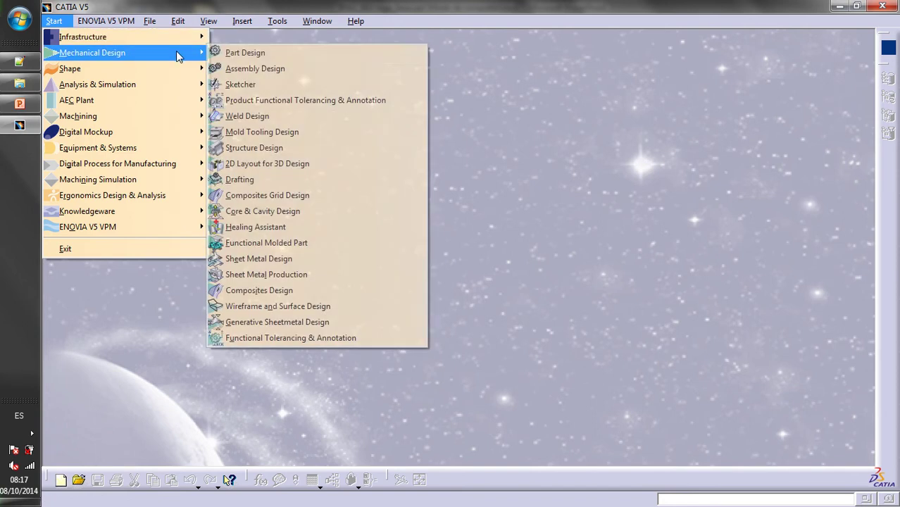
click(232, 52)
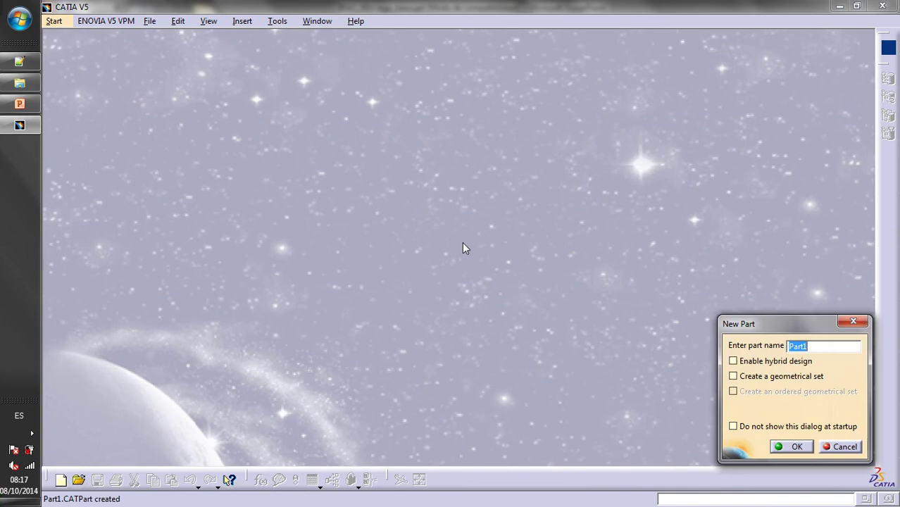
text(Le)
key(Return)
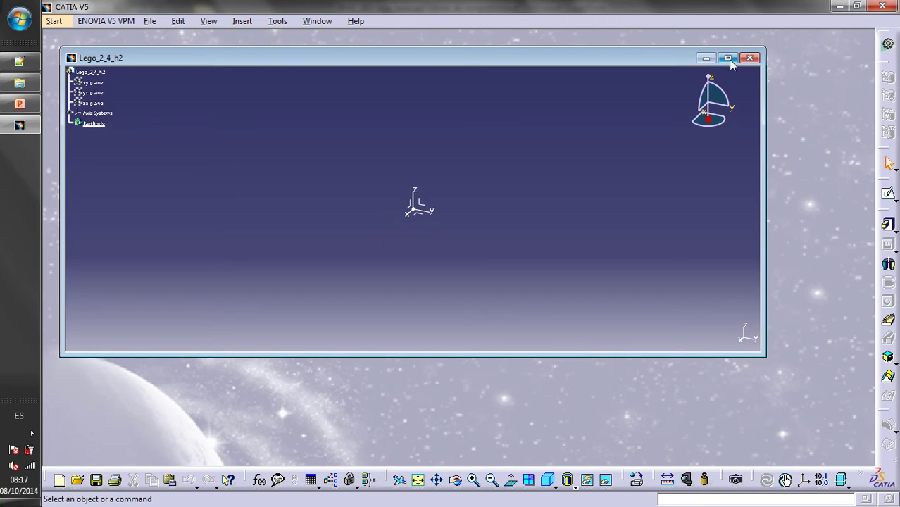
click(729, 58)
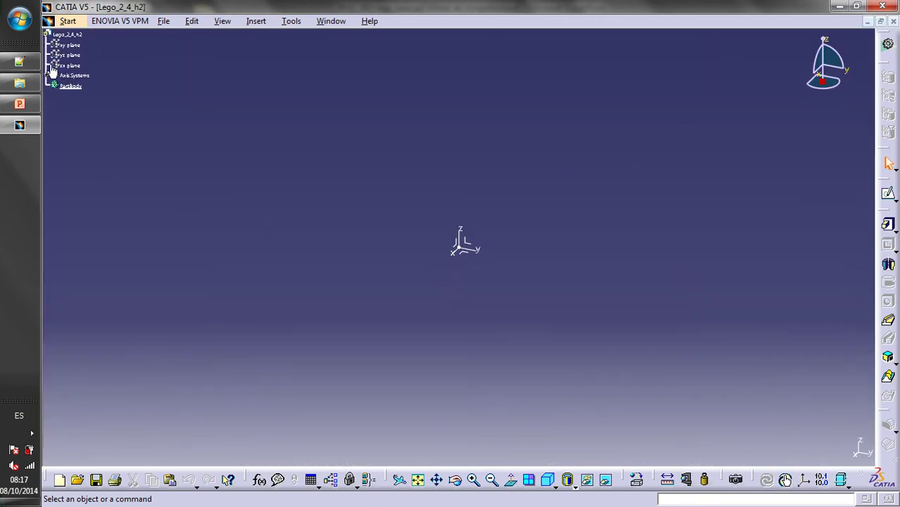
ctrl+middle_drag(141, 151, 177, 44)
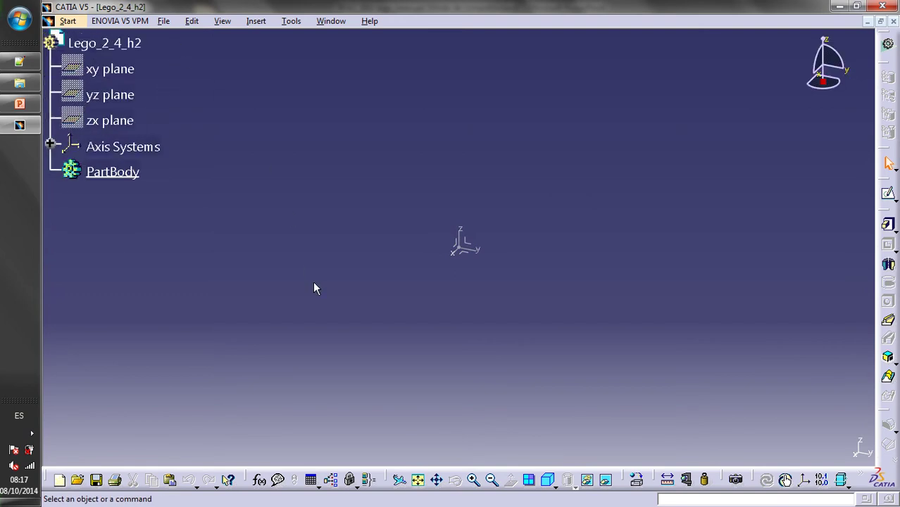
Open the part's Formulas and create a single-value Length parameter named a with a value of 30 mm
click(261, 482)
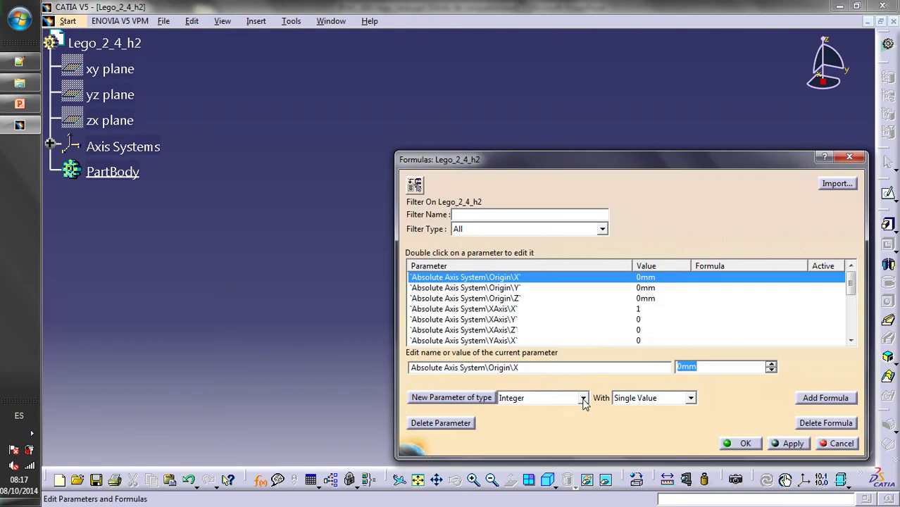
click(584, 399)
scroll(521, 16, up, 1)
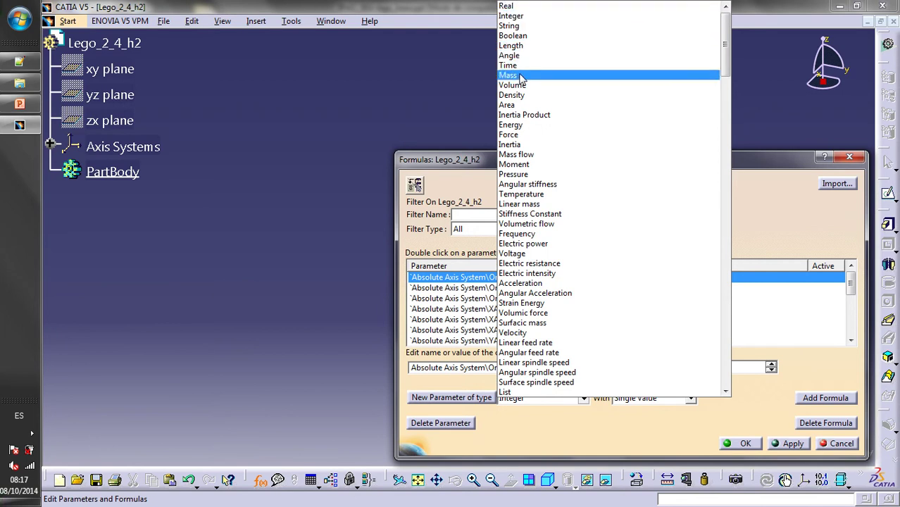
click(729, 7)
text(mol)
key(Up)
key(Up)
click(584, 399)
scroll(619, 191, up, 14)
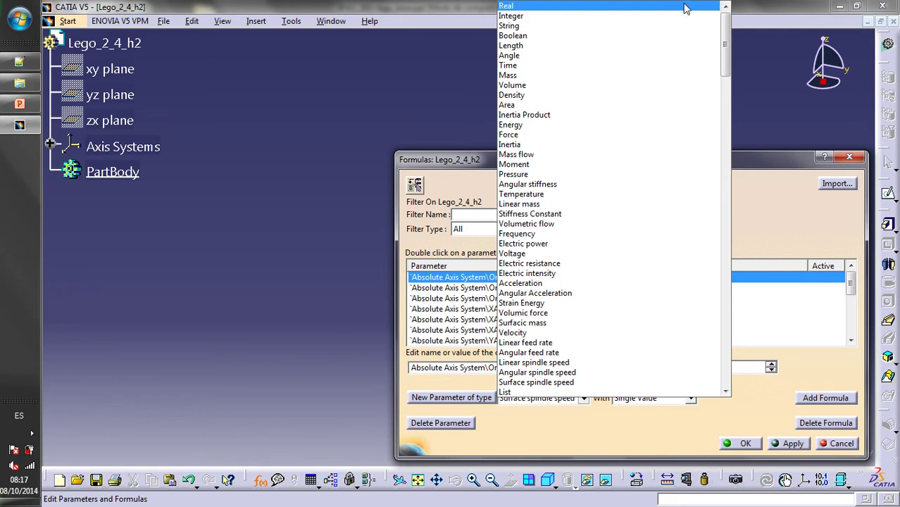
click(561, 47)
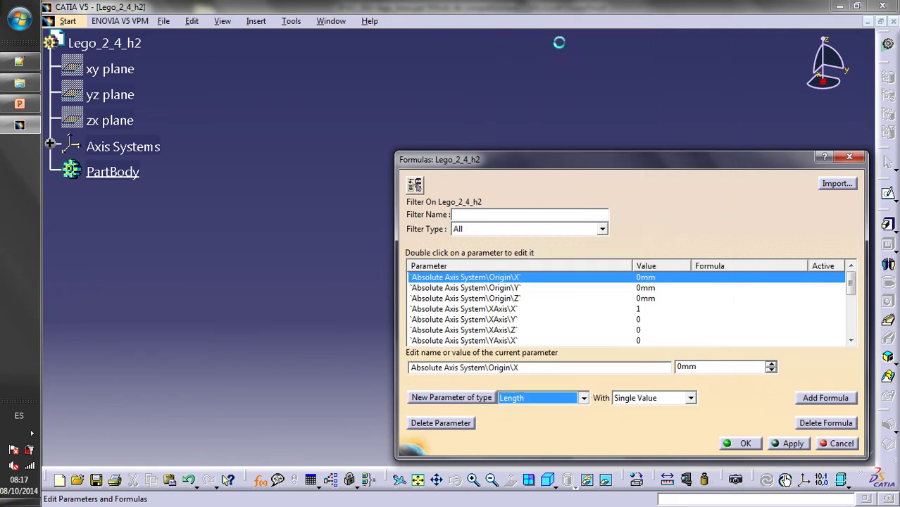
click(452, 397)
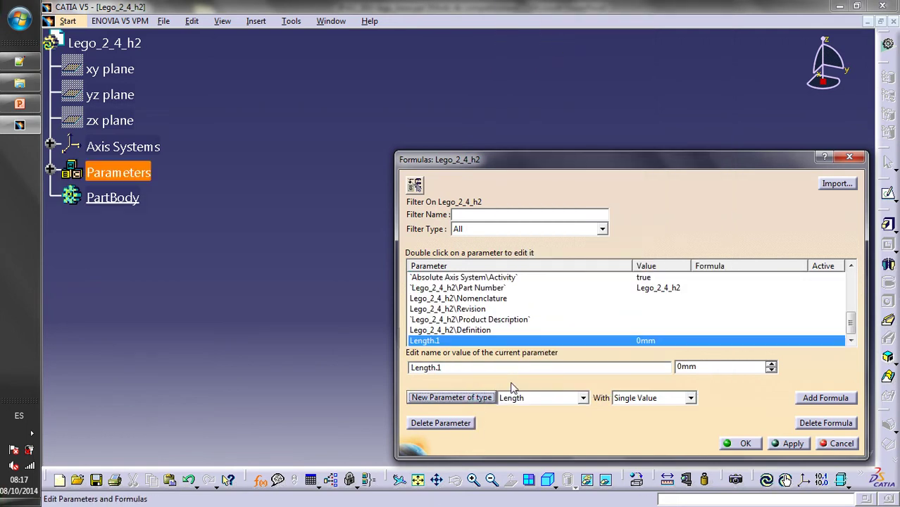
double_click(441, 368)
text(a)
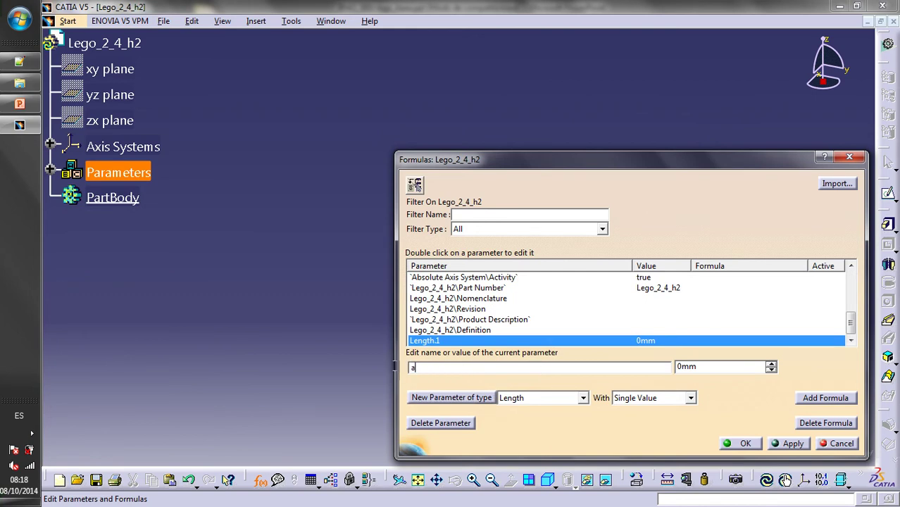
click(677, 367)
text(3)
key(Return)
Add a second Length parameter named h with a value of 10 mm
click(441, 398)
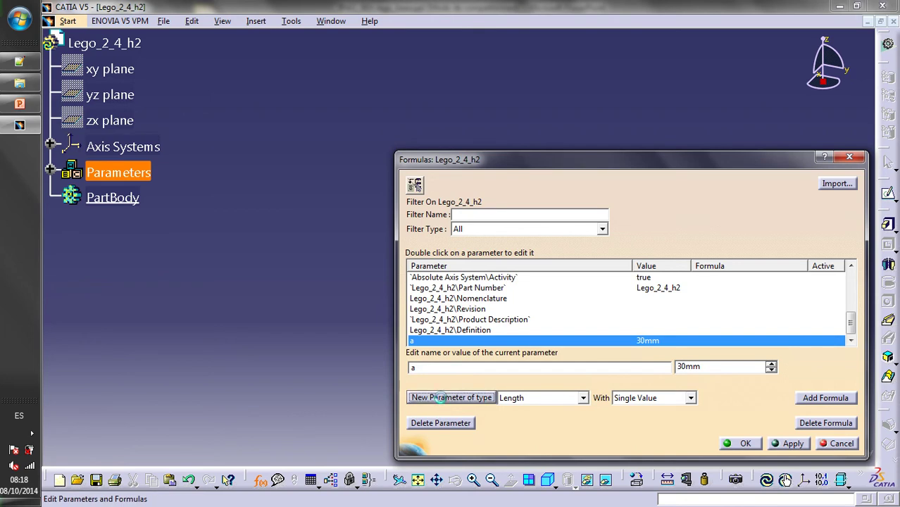
double_click(458, 367)
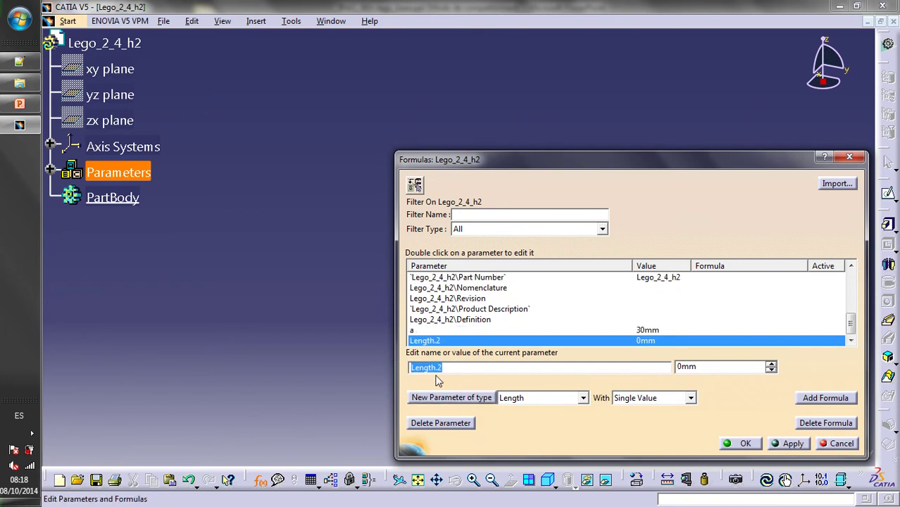
text(h)
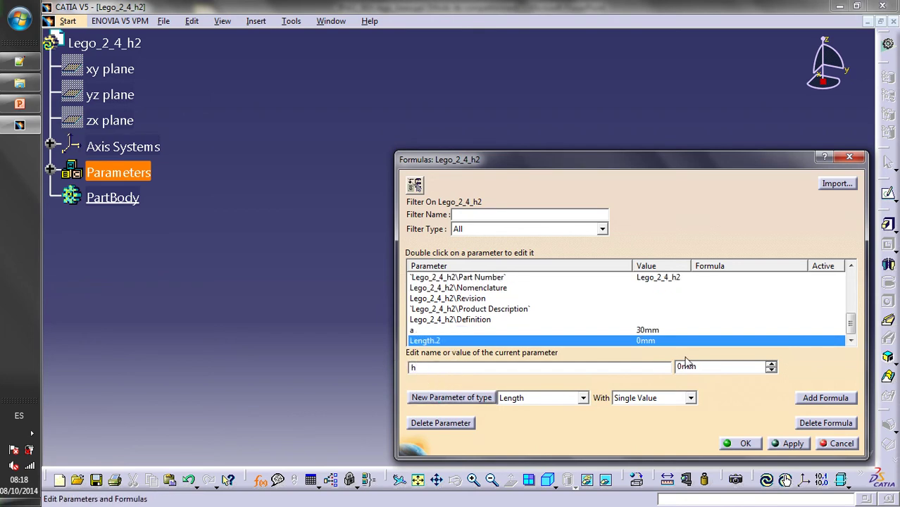
key(Tab)
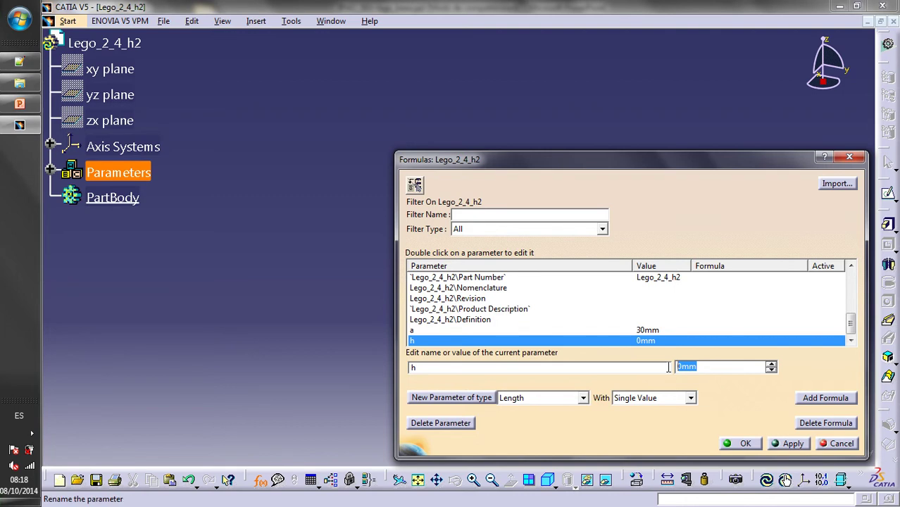
text(1)
key(Return)
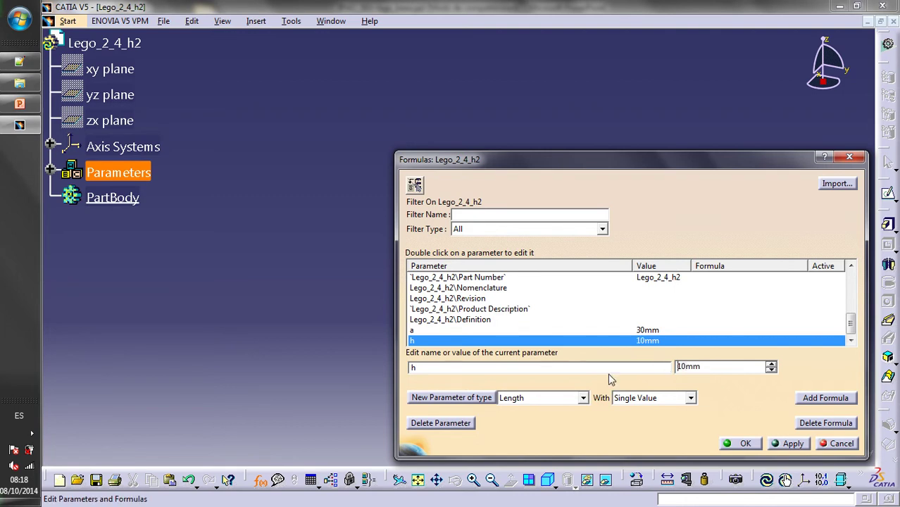
Add a Length parameter named ds with a value of 15 mm
click(455, 399)
click(460, 368)
text(ds)
click(677, 367)
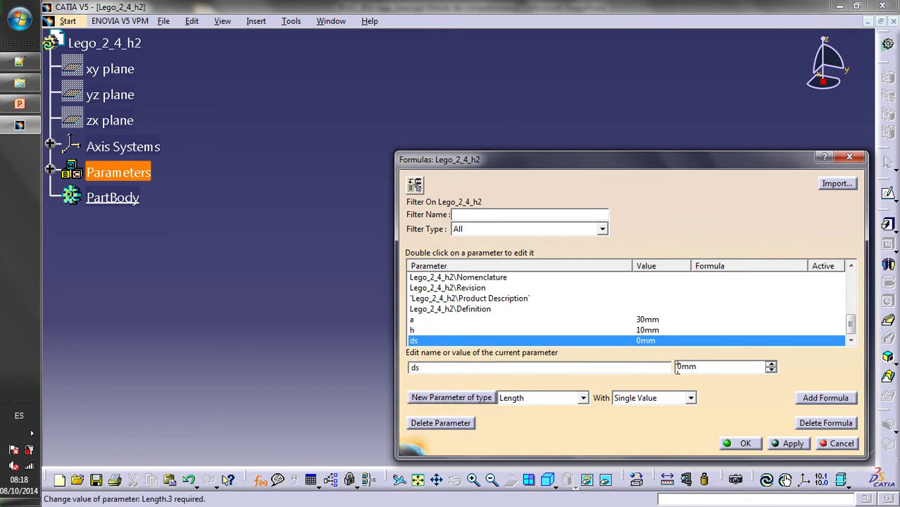
text(15)
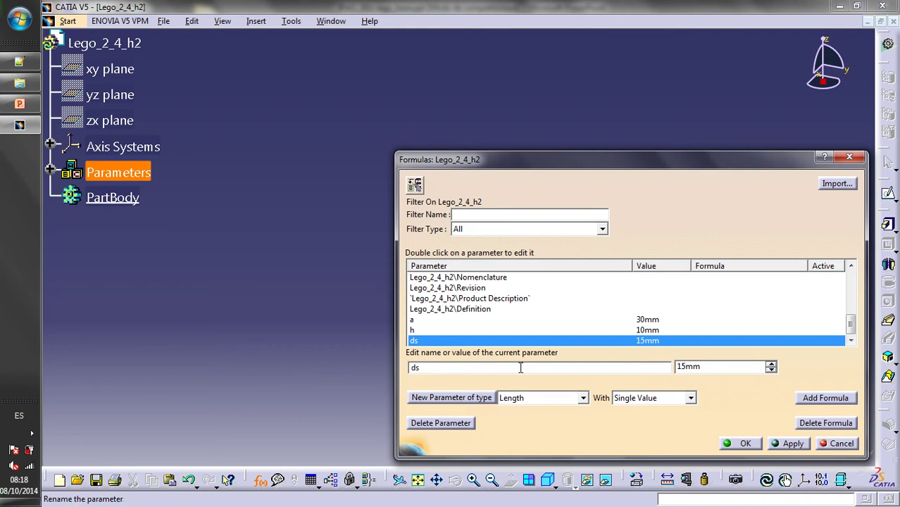
Add a Length parameter named s with a value of 8 mm
click(459, 397)
drag(444, 368, 408, 370)
text(s)
click(679, 367)
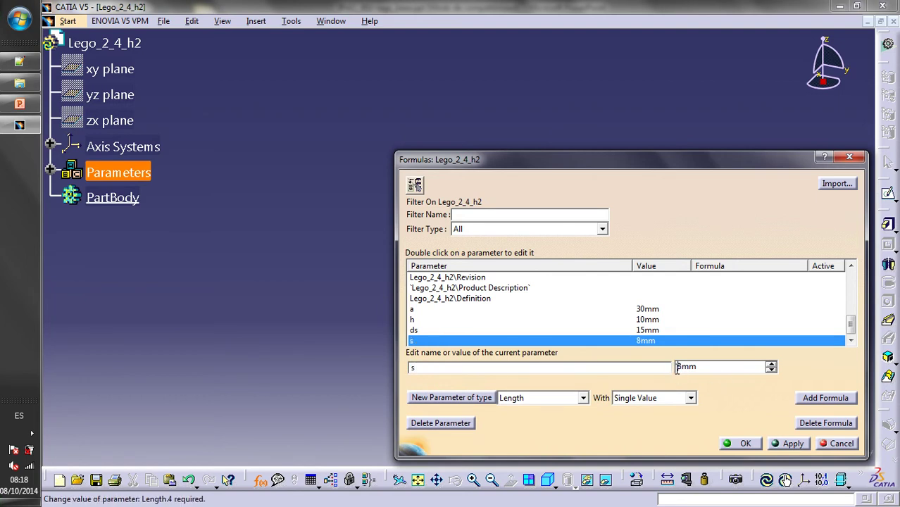
Add a Length parameter named e with a value of 2 mm
click(455, 398)
drag(445, 368, 387, 364)
text(e)
click(680, 365)
text(2)
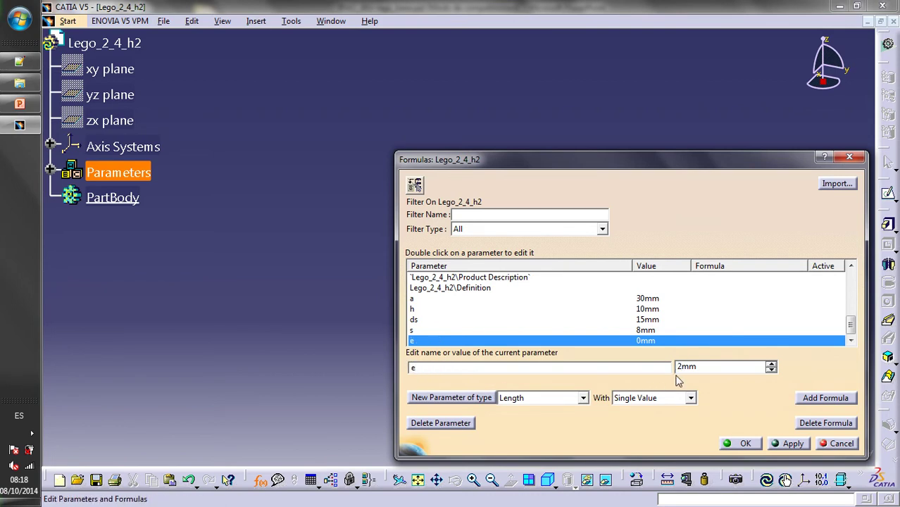
Add a Length parameter named f with a value of 0.5 mm
click(482, 397)
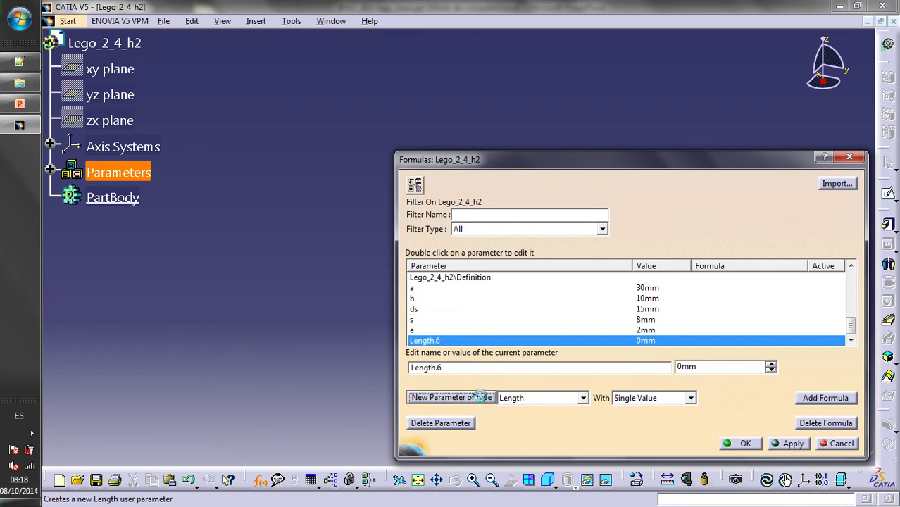
text(f)
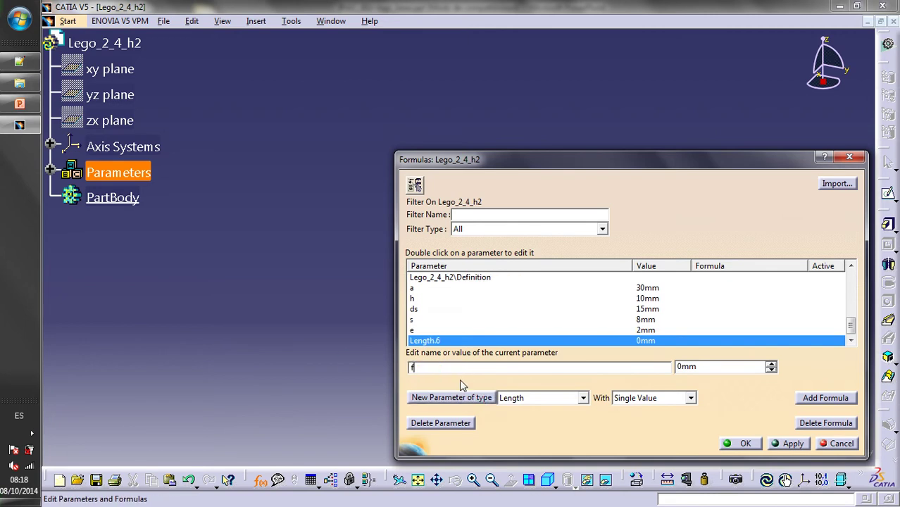
click(681, 367)
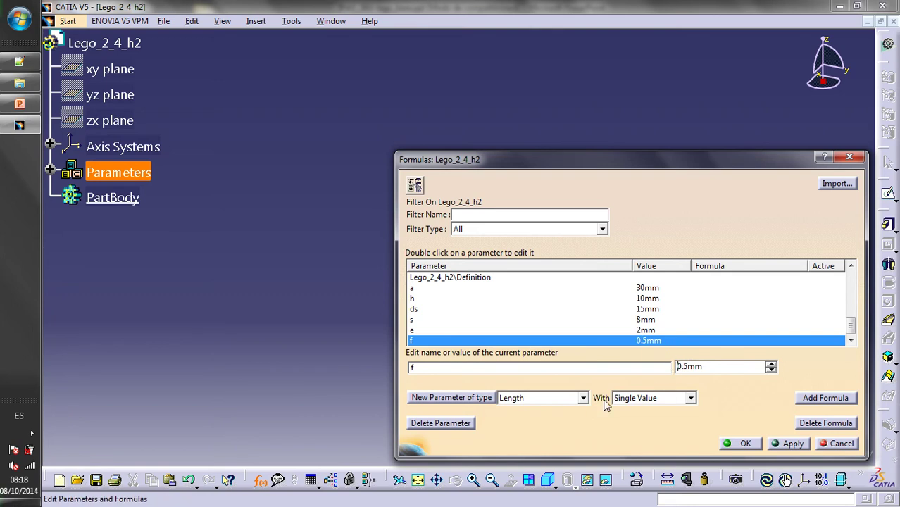
Create a single-value String parameter named type with the value BABY
click(583, 399)
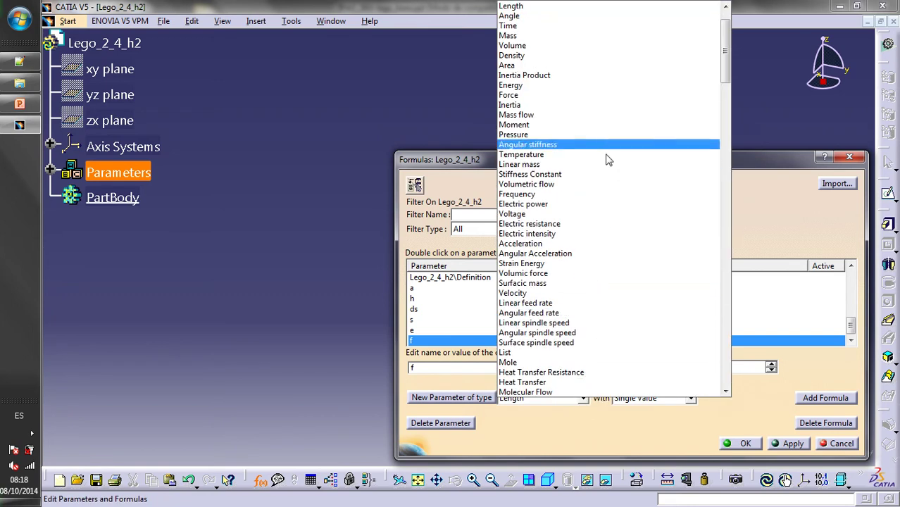
scroll(604, 42, up, 2)
click(569, 27)
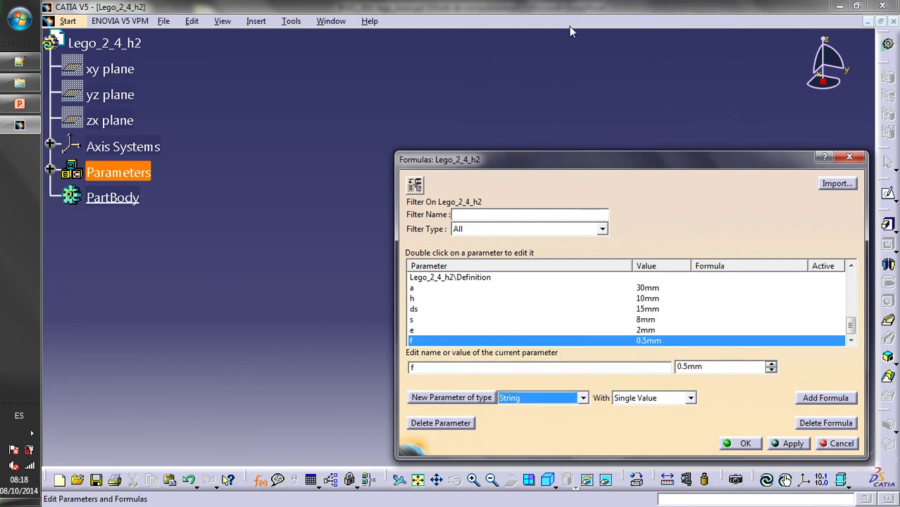
click(452, 398)
drag(444, 368, 398, 357)
text(type)
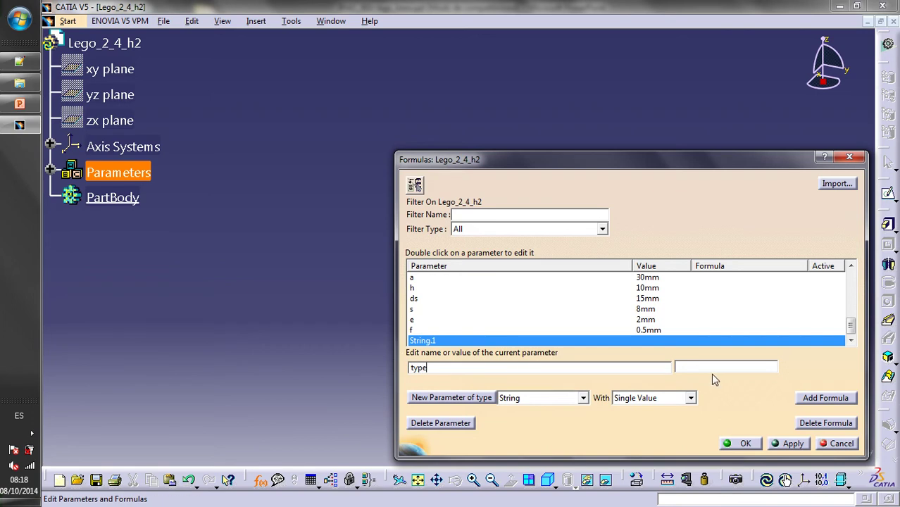
click(701, 366)
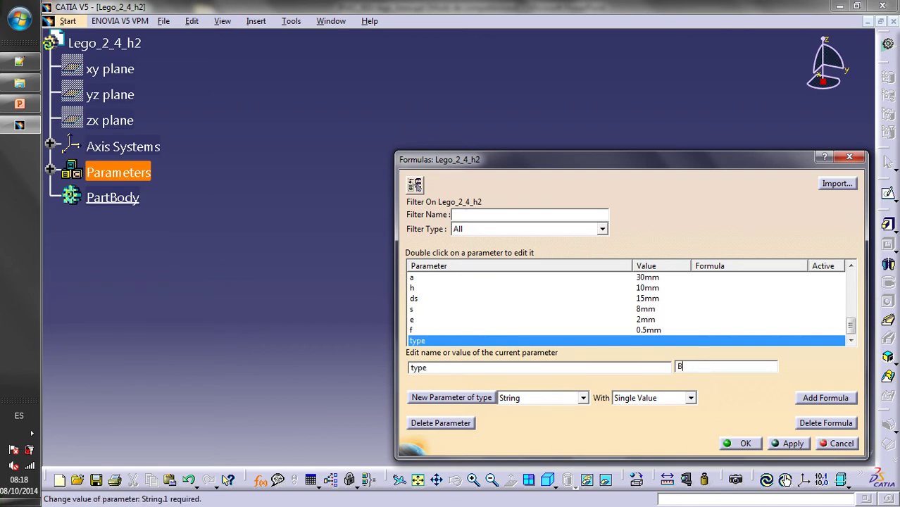
key(Return)
Create a single-value Integer parameter named n with a value of 2
click(583, 398)
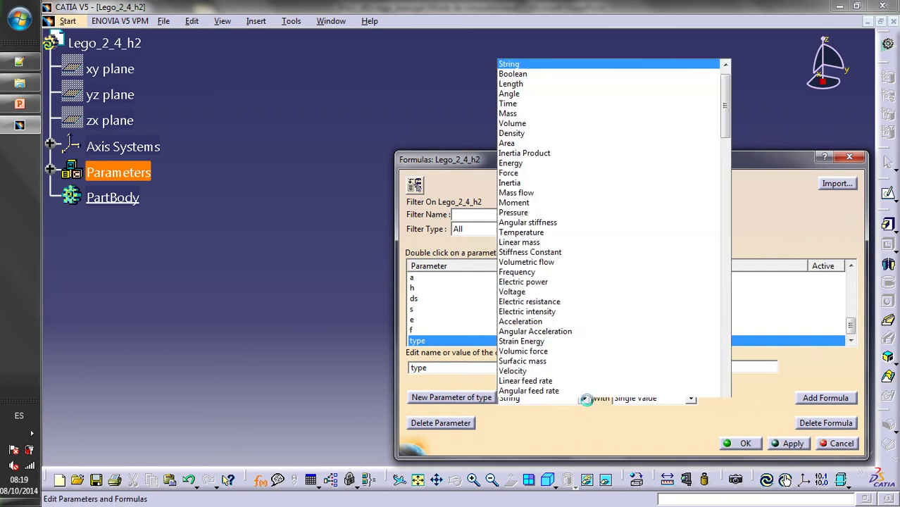
scroll(549, 56, up, 1)
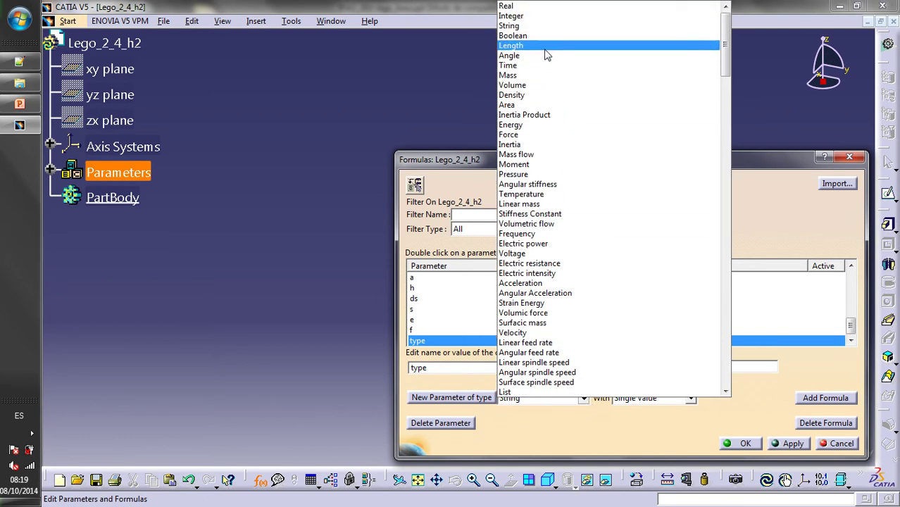
click(536, 16)
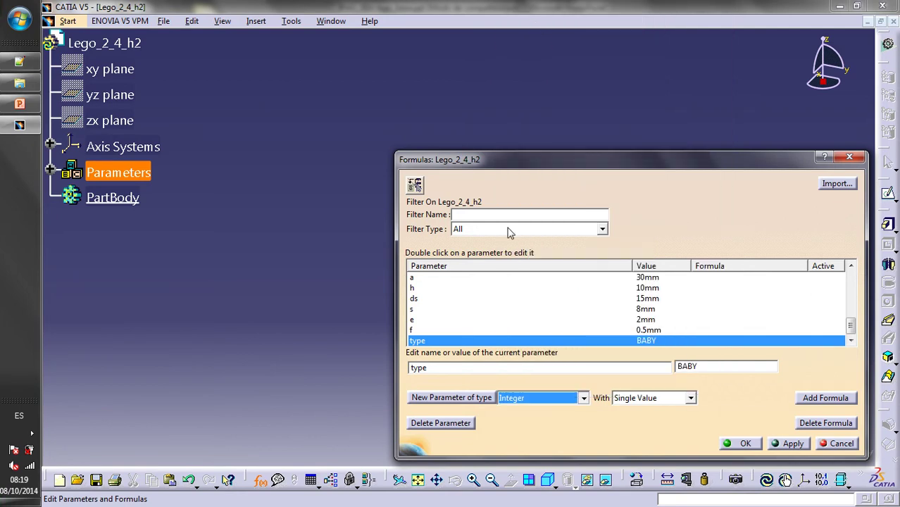
click(454, 398)
text(n)
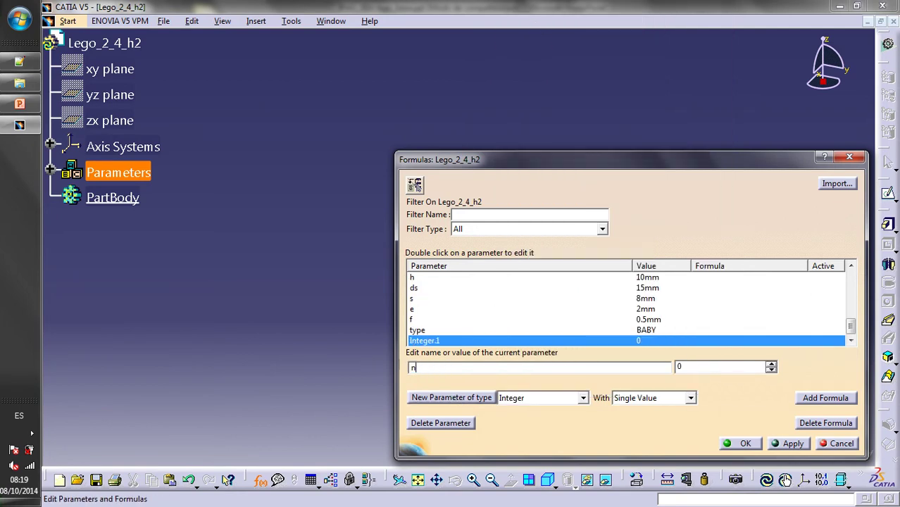
key(Tab)
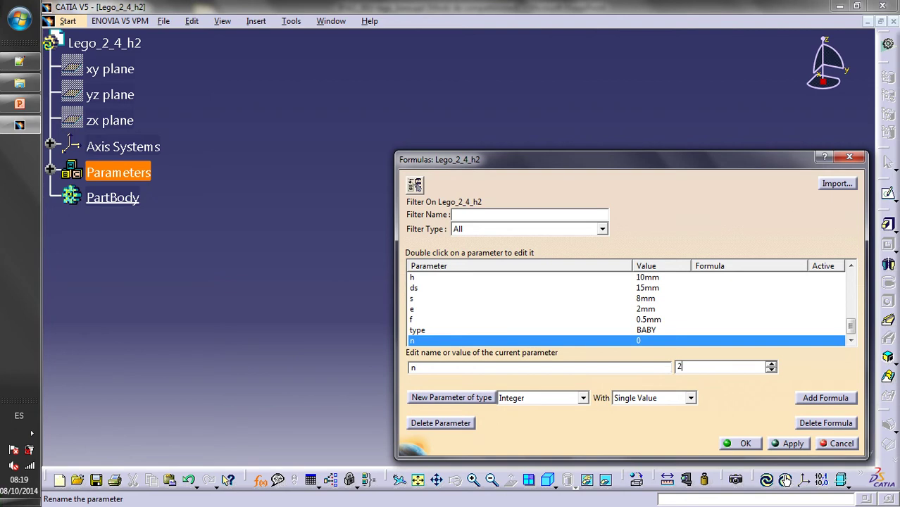
Add another Integer parameter named m with a value of 4
click(466, 398)
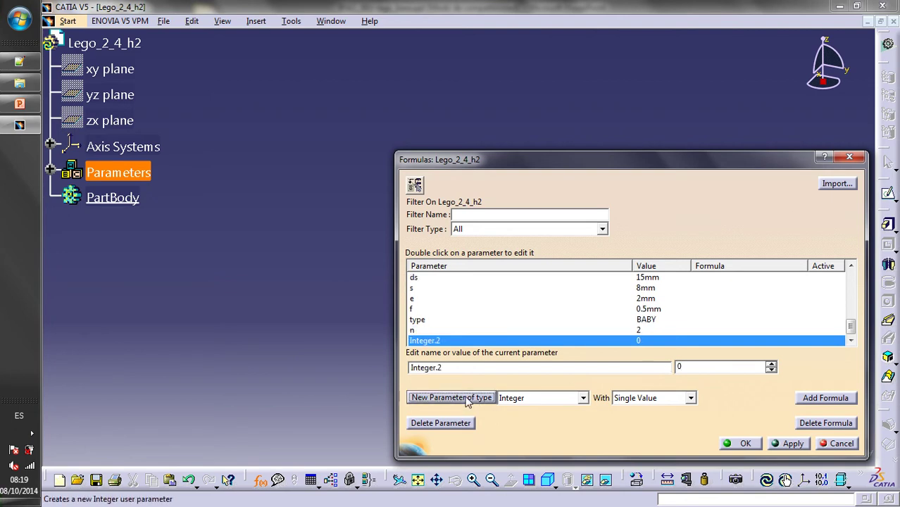
text(m)
key(Tab)
text(4)
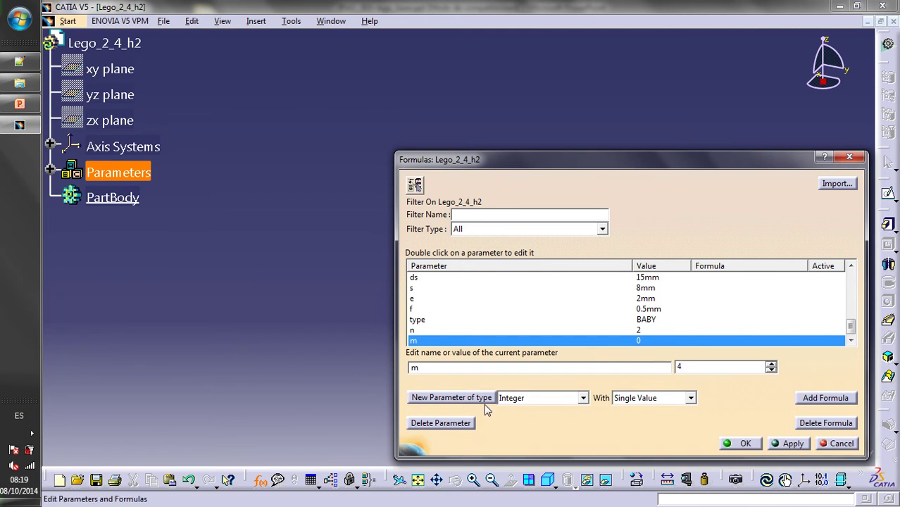
Add an Integer parameter named hm with a value of 2, accept the parameter definitions and expand the Parameters node
click(458, 401)
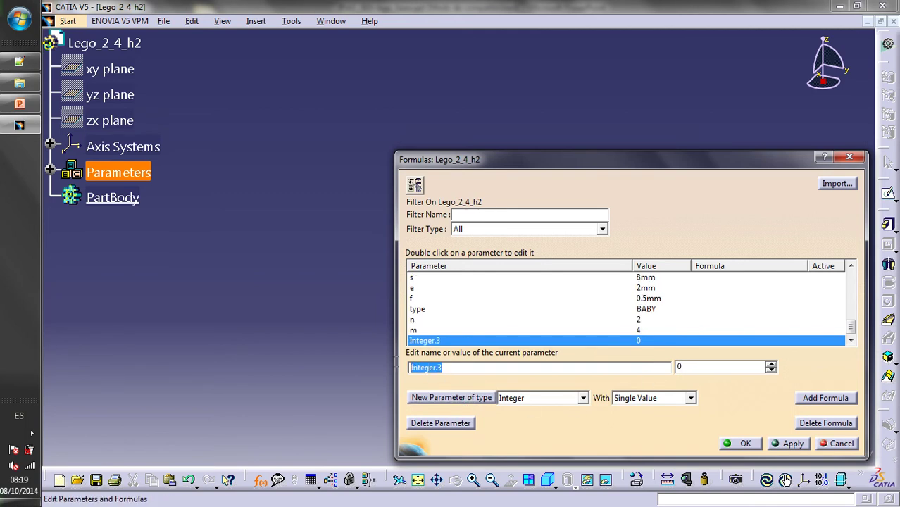
text(hm)
click(679, 366)
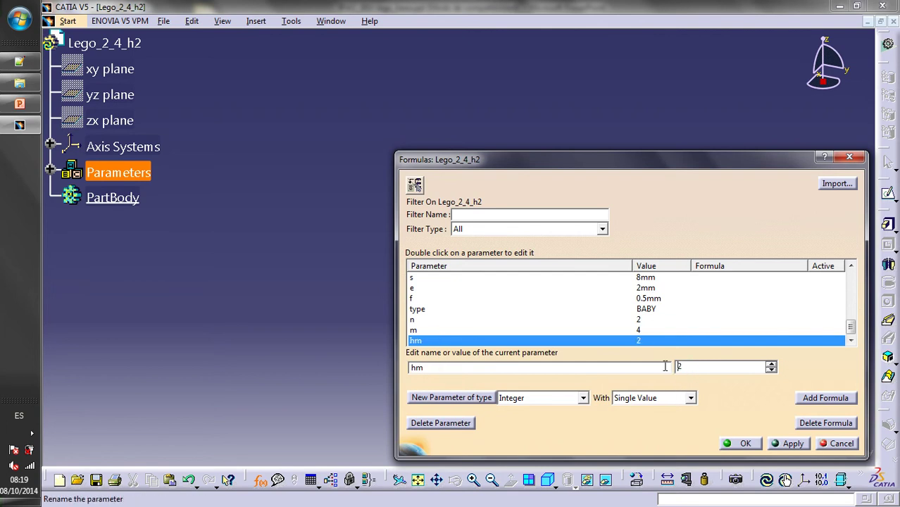
click(740, 443)
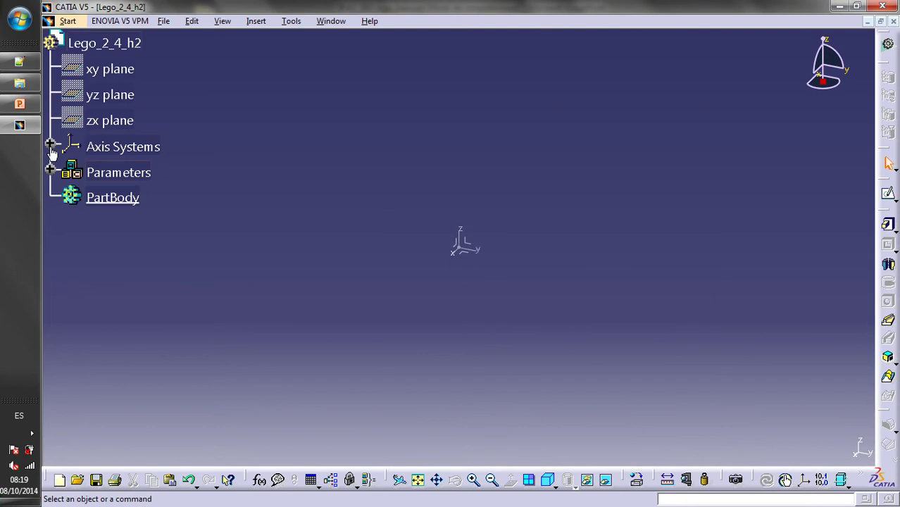
click(50, 170)
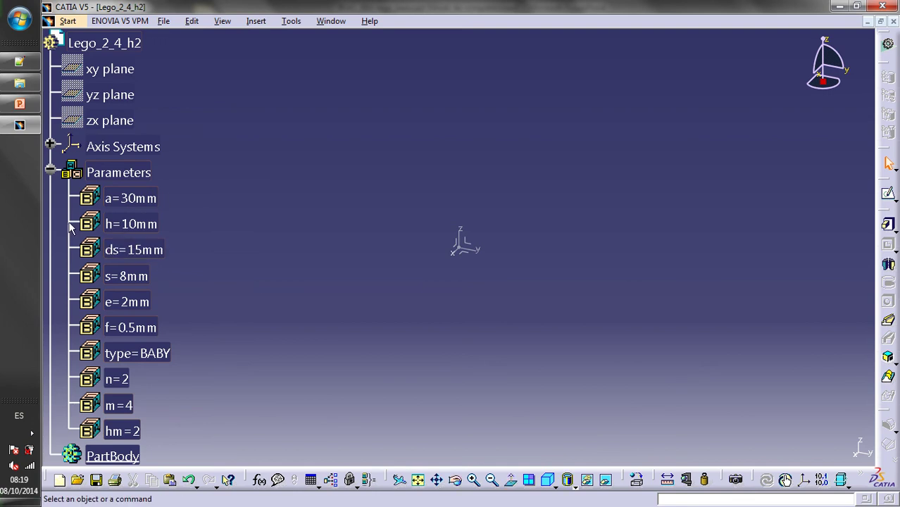
Sketch a centered rectangle about 44 mm wide and 95 mm high on the XY plane, centred on the origin
click(469, 252)
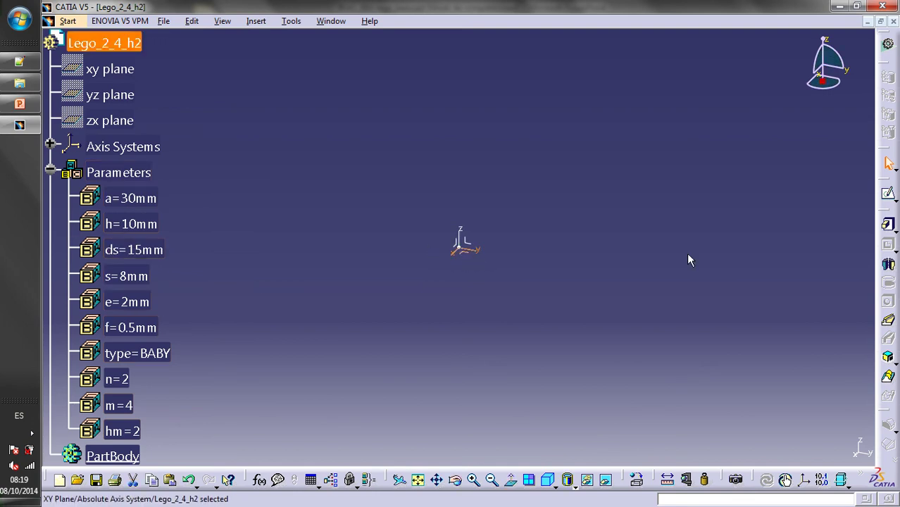
click(888, 193)
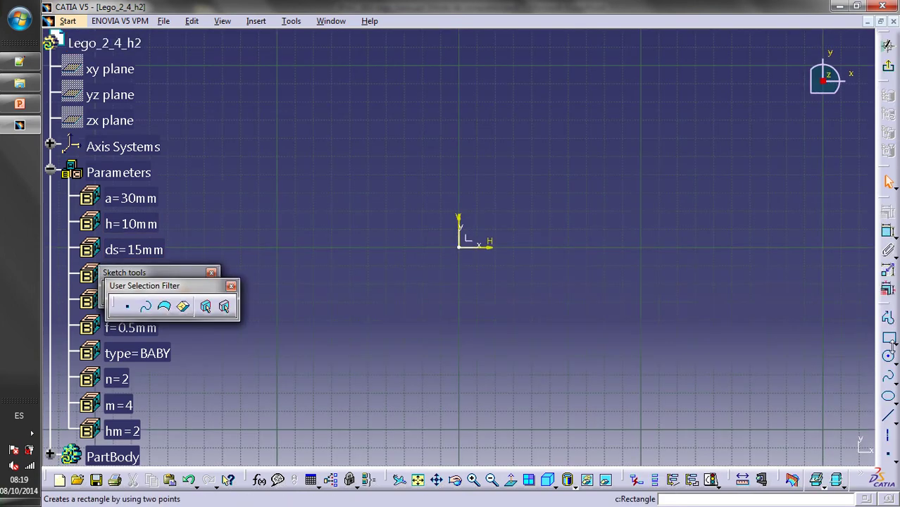
click(893, 347)
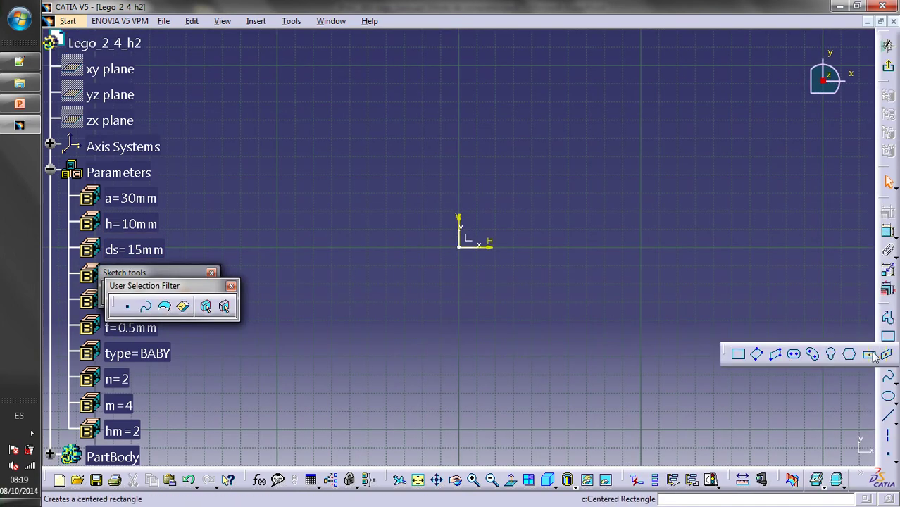
click(868, 355)
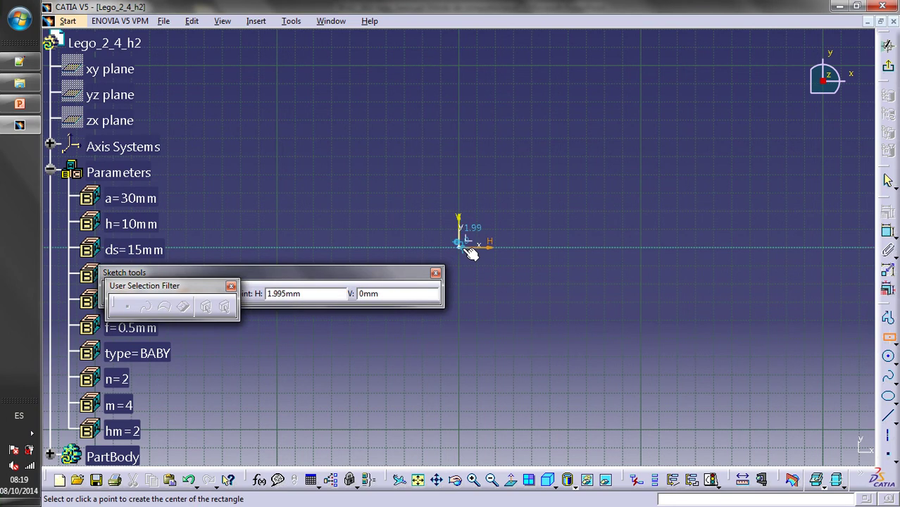
click(460, 246)
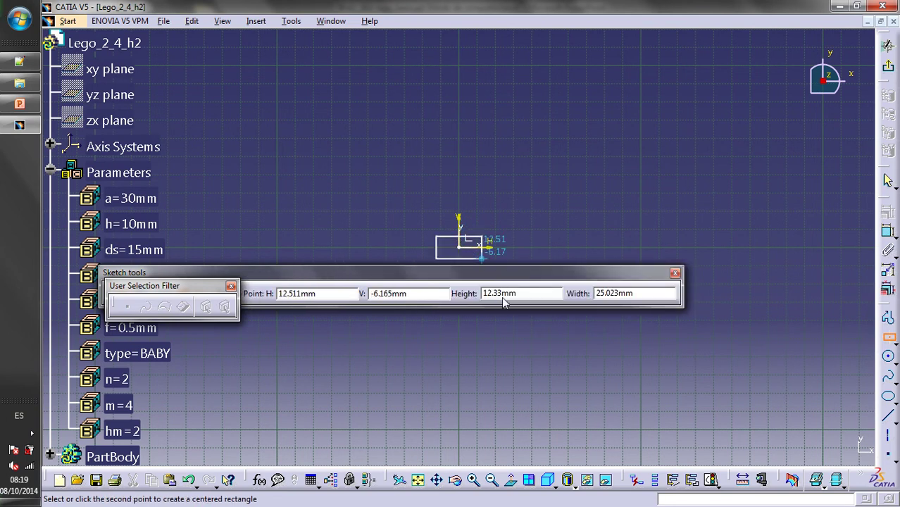
click(500, 338)
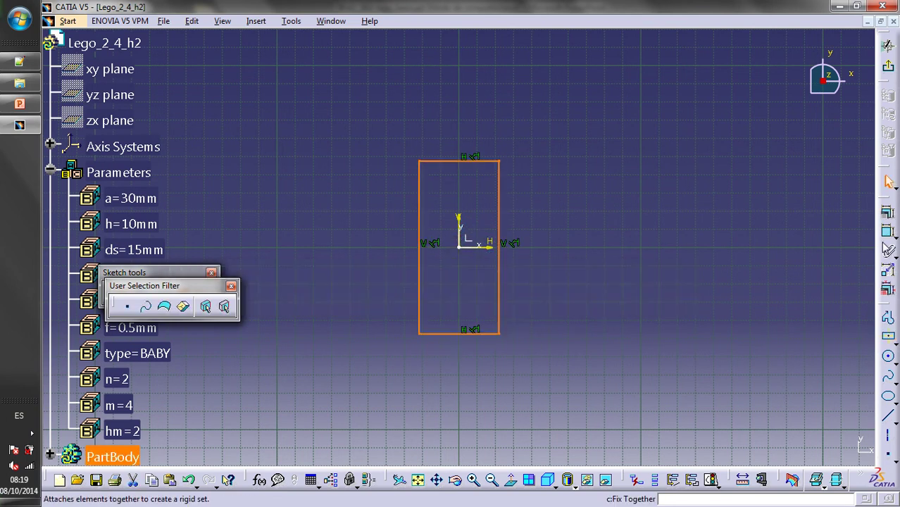
Dimension the rectangle's vertical side and drive that length with a formula equal to parameter a
click(888, 232)
click(501, 221)
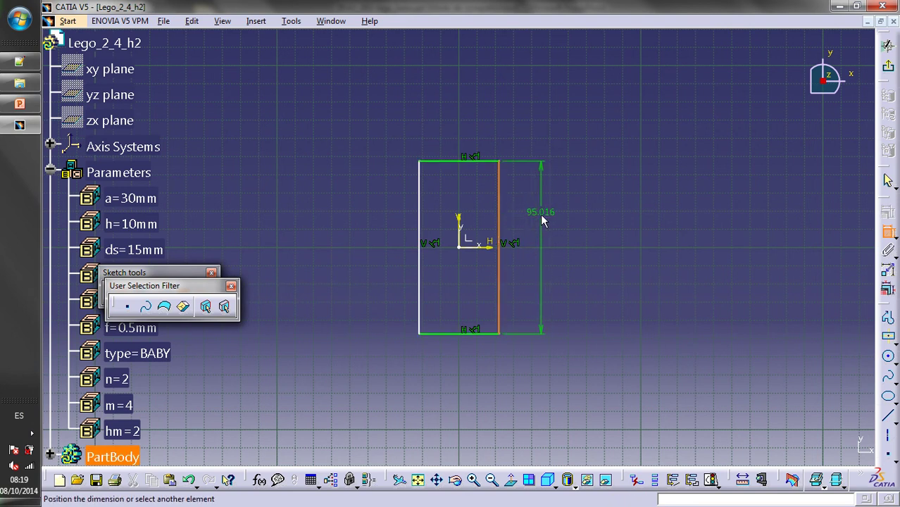
click(546, 222)
right_click(544, 216)
mouse_move(623, 402)
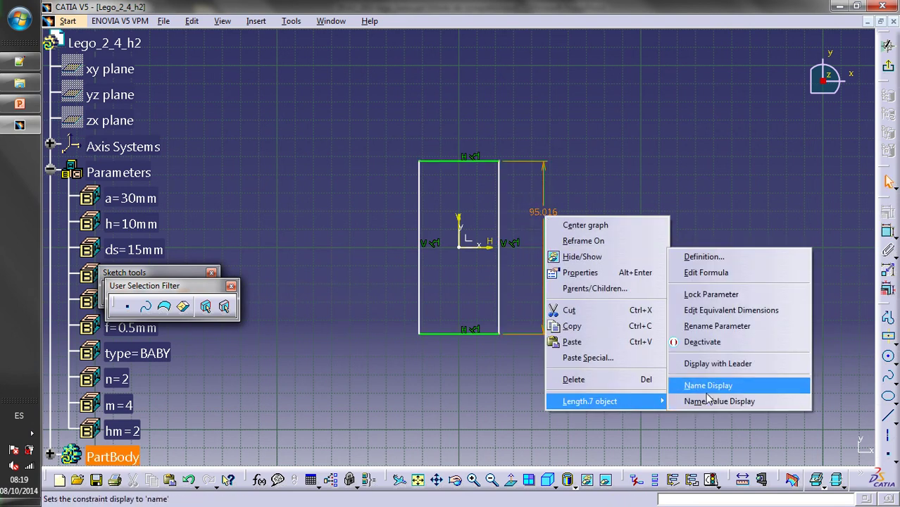
click(724, 275)
click(130, 198)
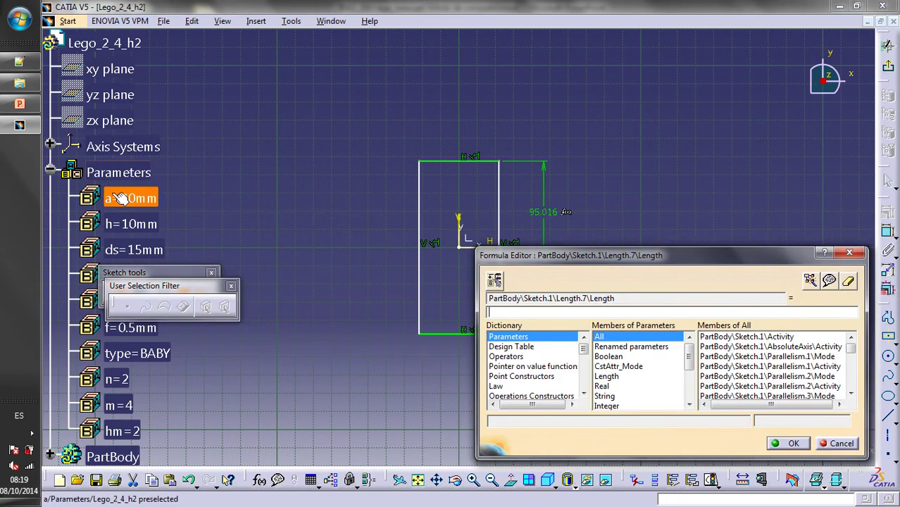
click(789, 444)
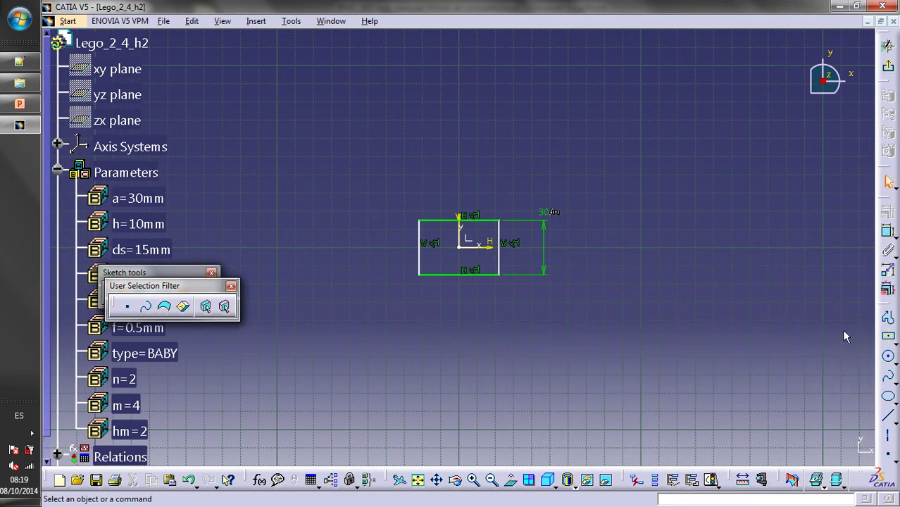
Dimension the rectangle's horizontal side and drive that length with a formula equal to parameter a
click(888, 231)
click(487, 220)
right_click(495, 180)
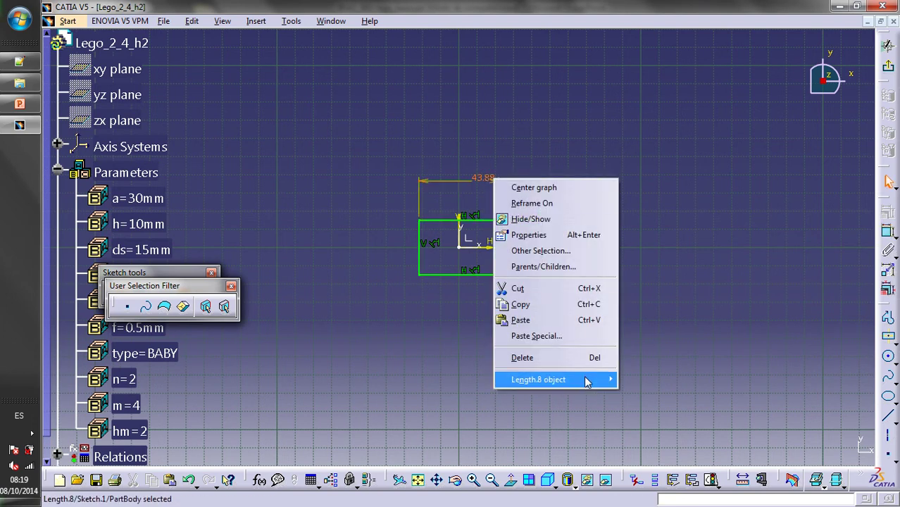
mouse_move(587, 379)
click(655, 249)
click(139, 199)
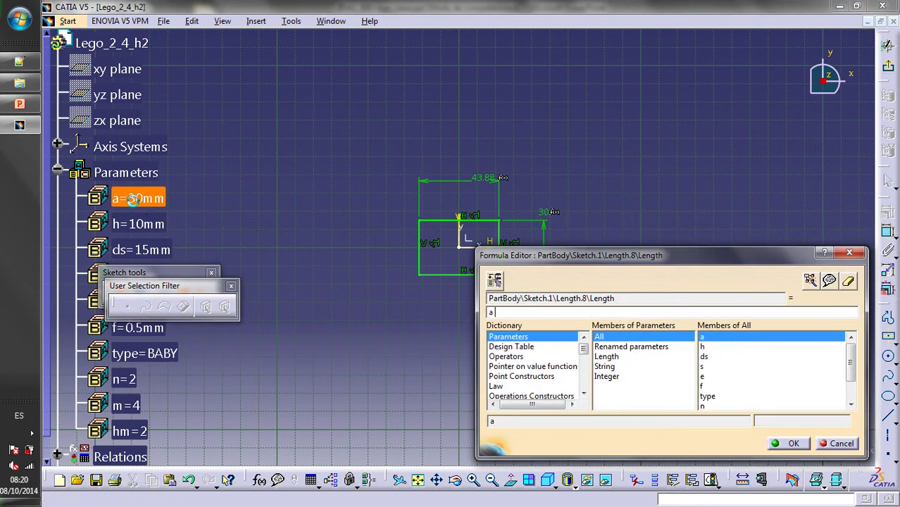
click(787, 443)
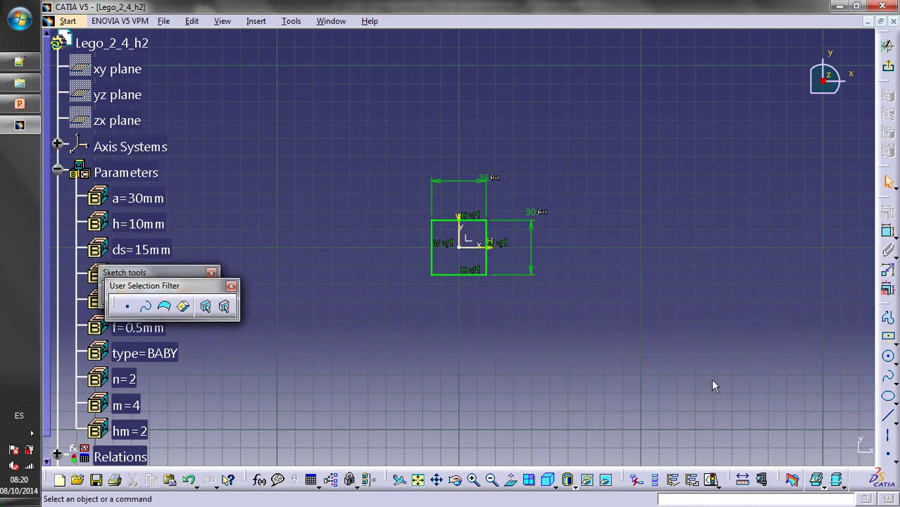
Exit the sketch and pad the square profile with its length driven by the formula h*hm
click(888, 44)
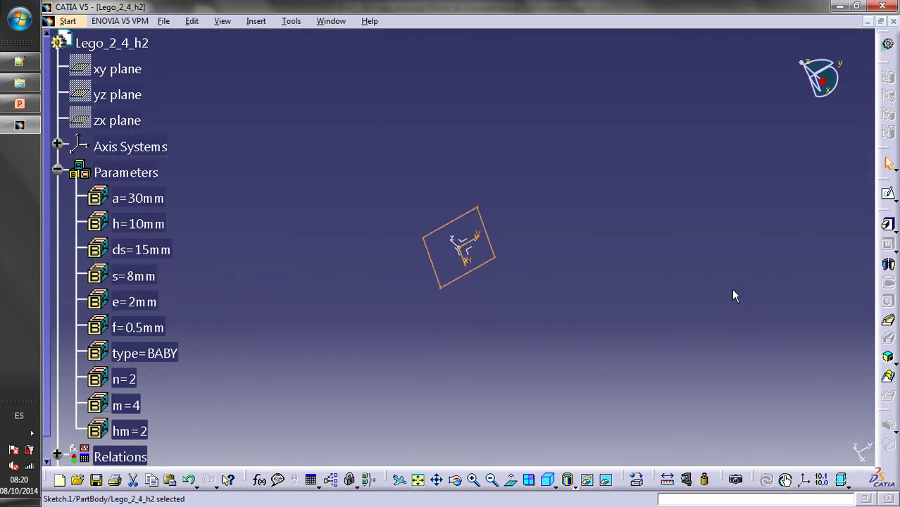
click(889, 226)
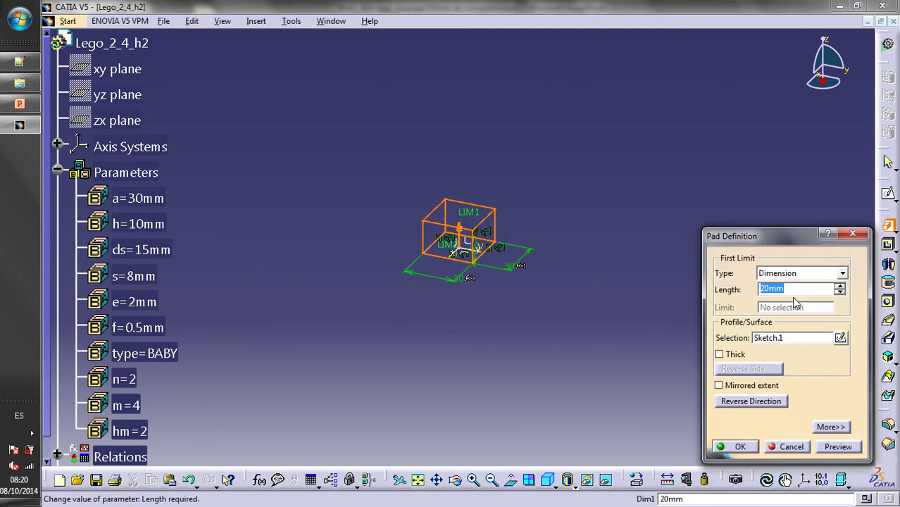
right_click(797, 294)
click(804, 302)
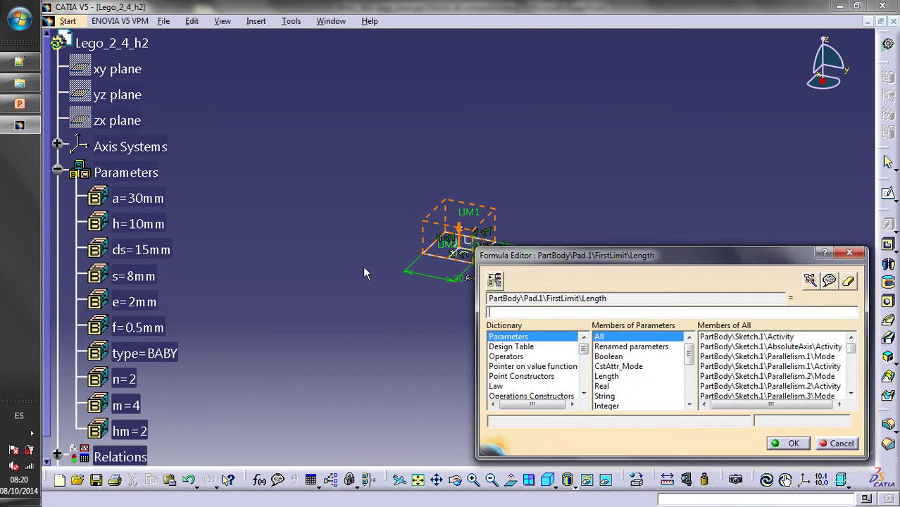
click(138, 224)
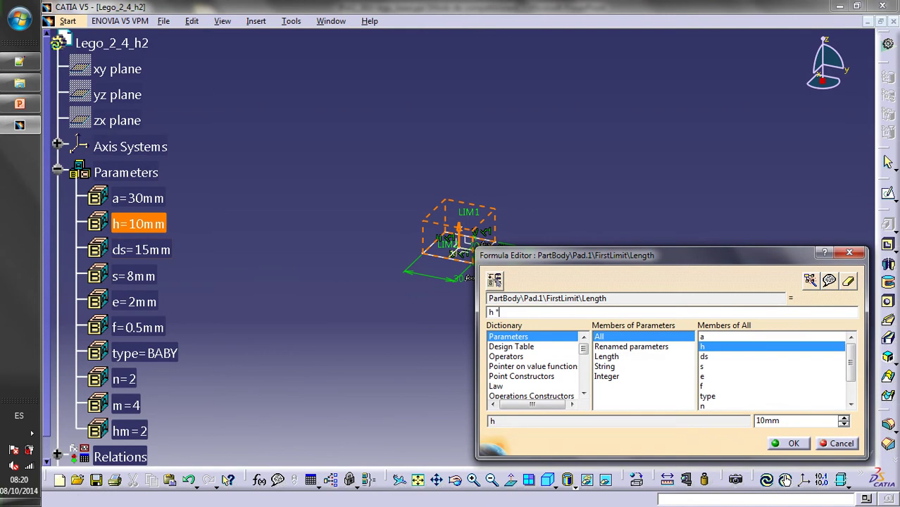
click(129, 431)
click(789, 443)
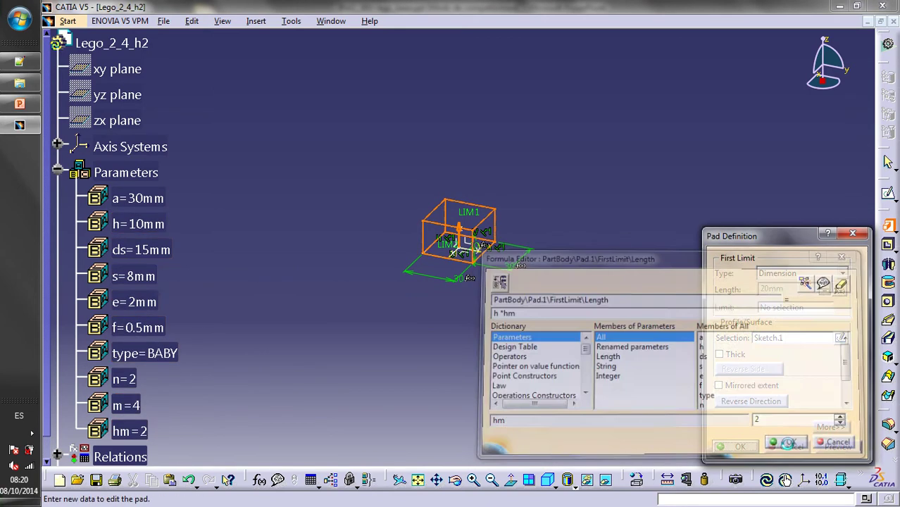
click(742, 447)
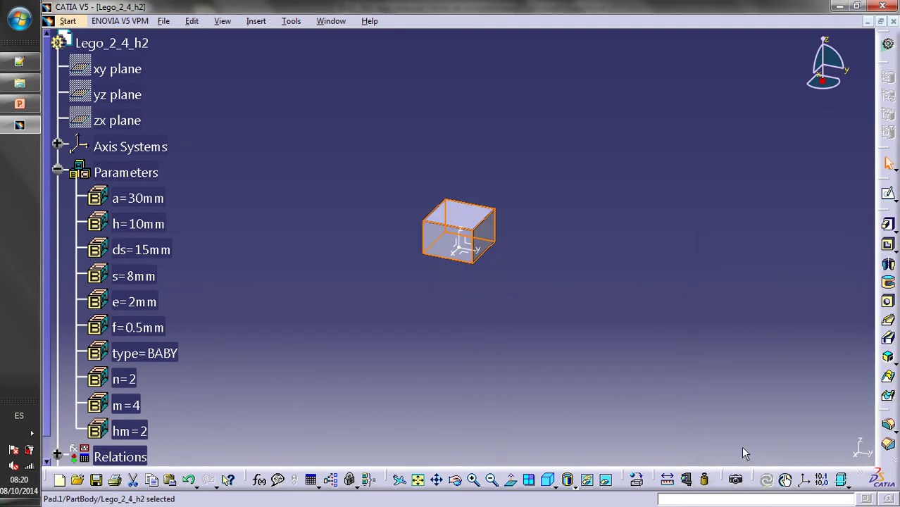
click(643, 350)
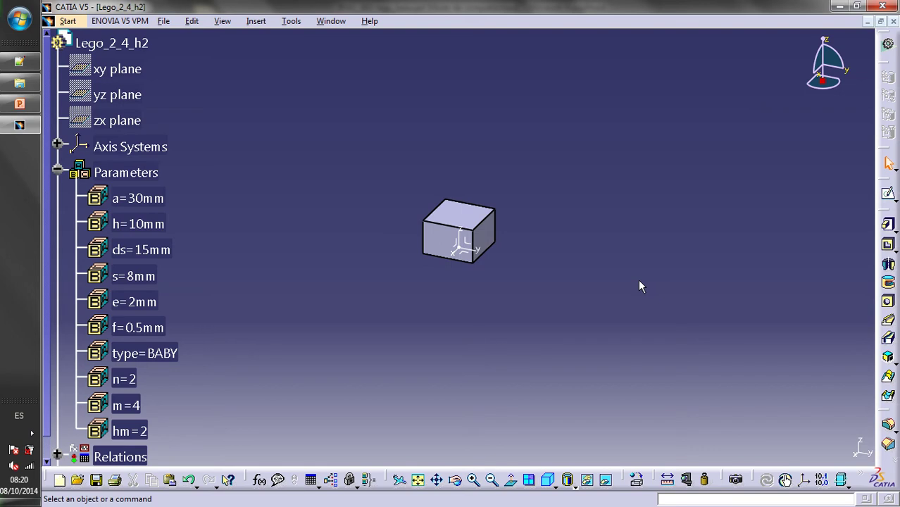
Sketch a circle about 83 mm in diameter on the block's top face, centred on the origin
click(461, 212)
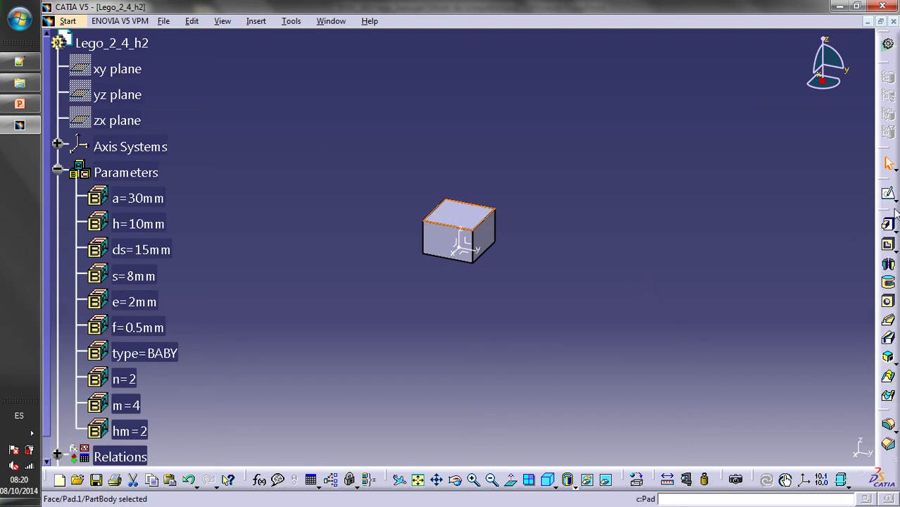
click(889, 197)
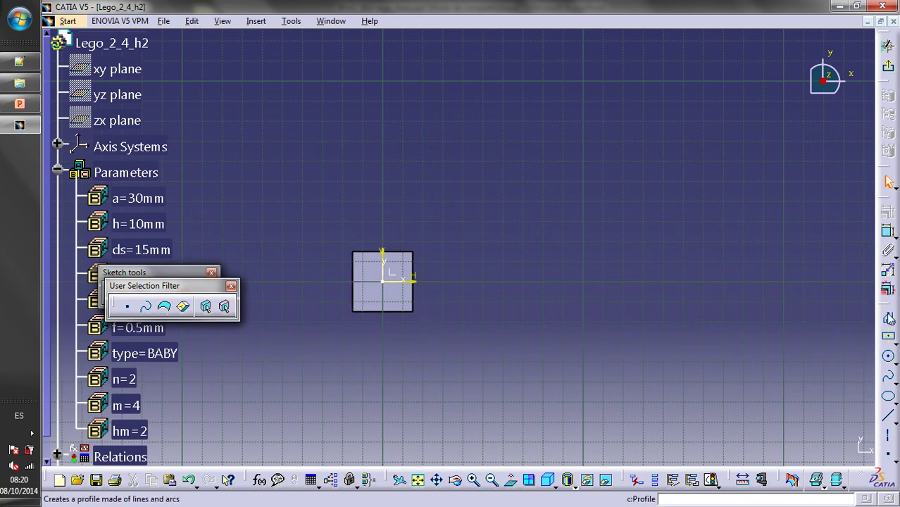
click(887, 359)
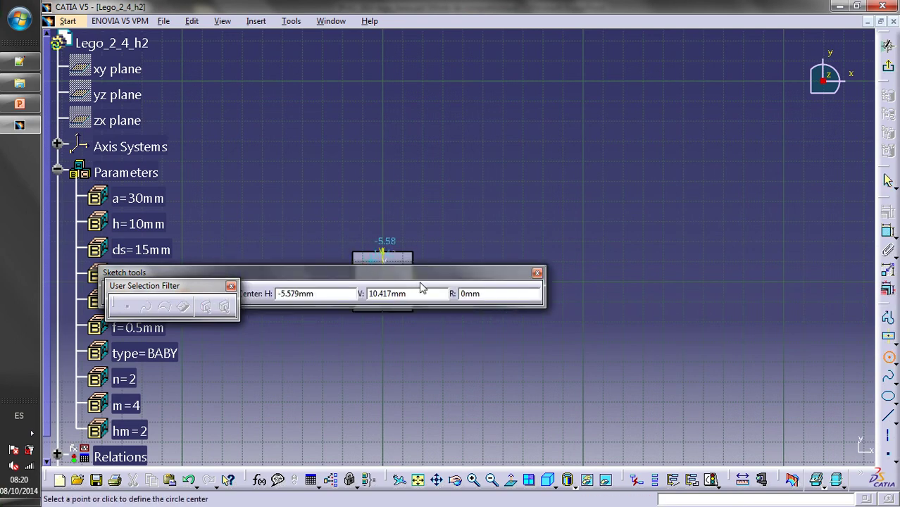
drag(417, 276, 448, 427)
click(382, 282)
click(463, 299)
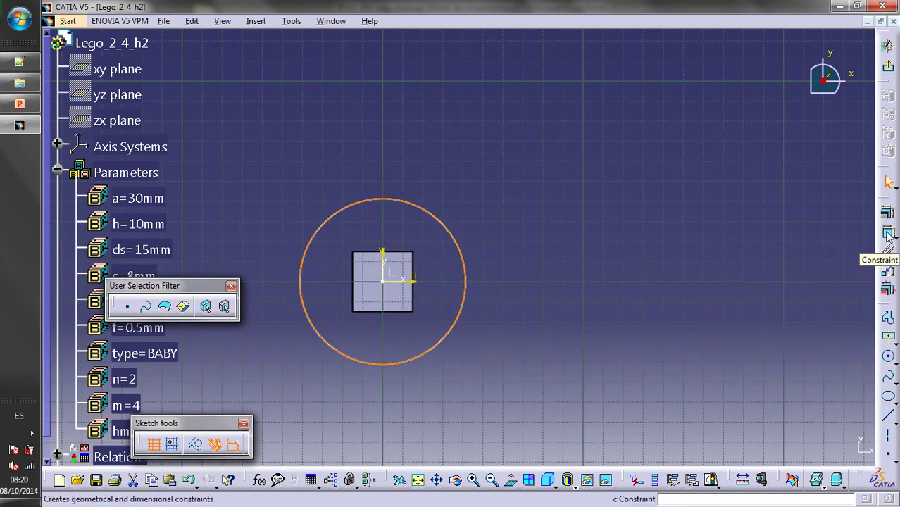
click(759, 245)
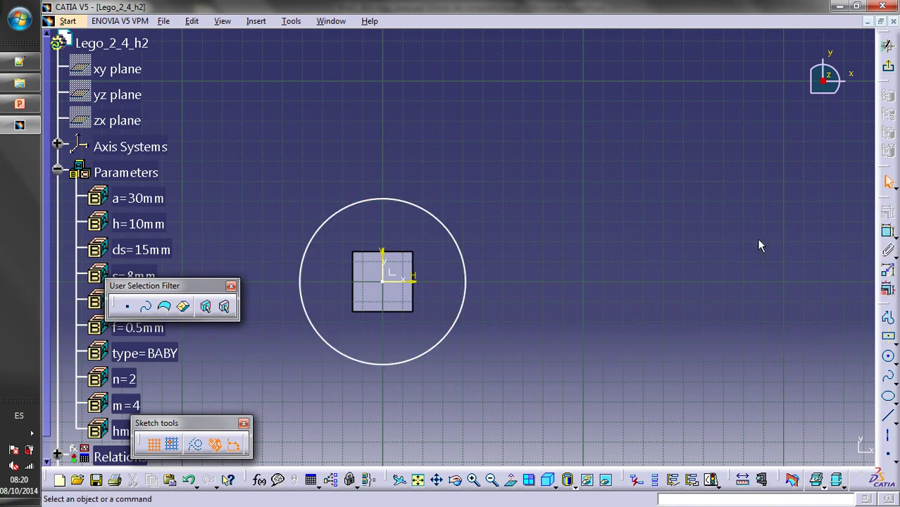
Dimension the circle's diameter and drive its radius with the formula ds/2
click(887, 231)
click(458, 235)
click(487, 198)
right_click(489, 193)
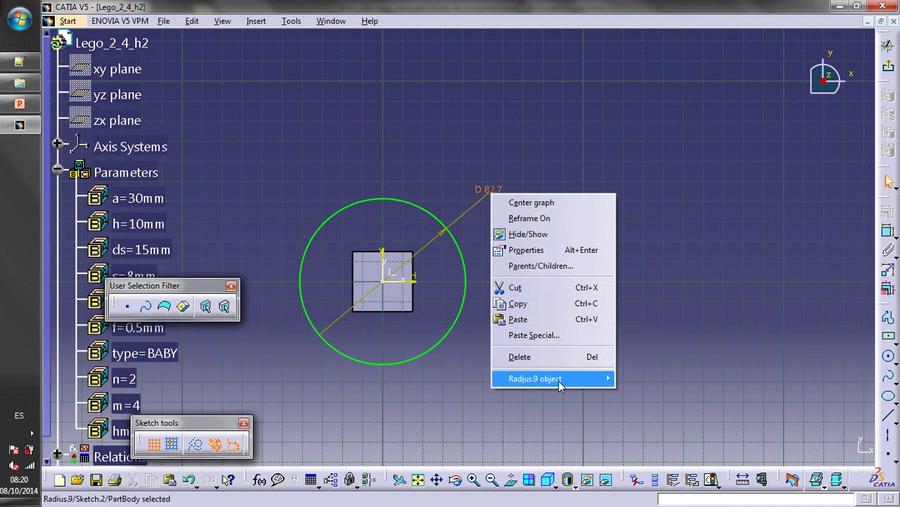
mouse_move(558, 380)
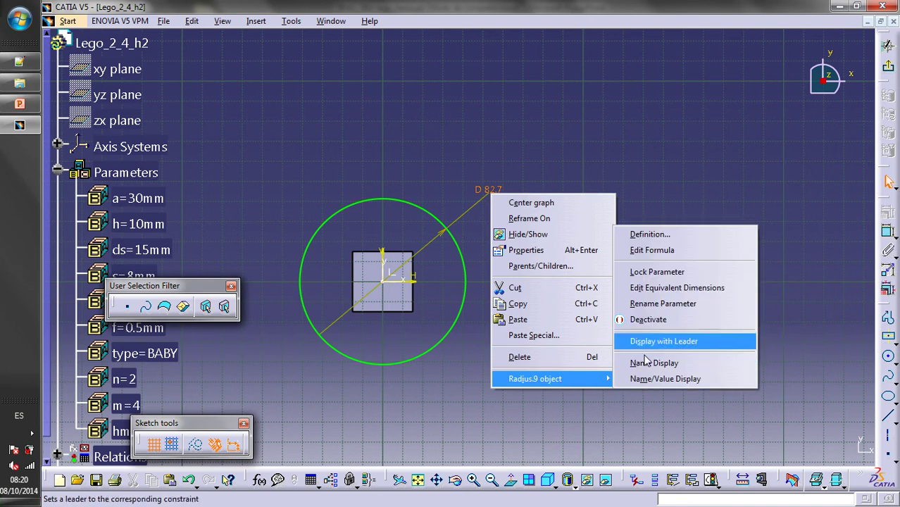
click(653, 250)
click(141, 249)
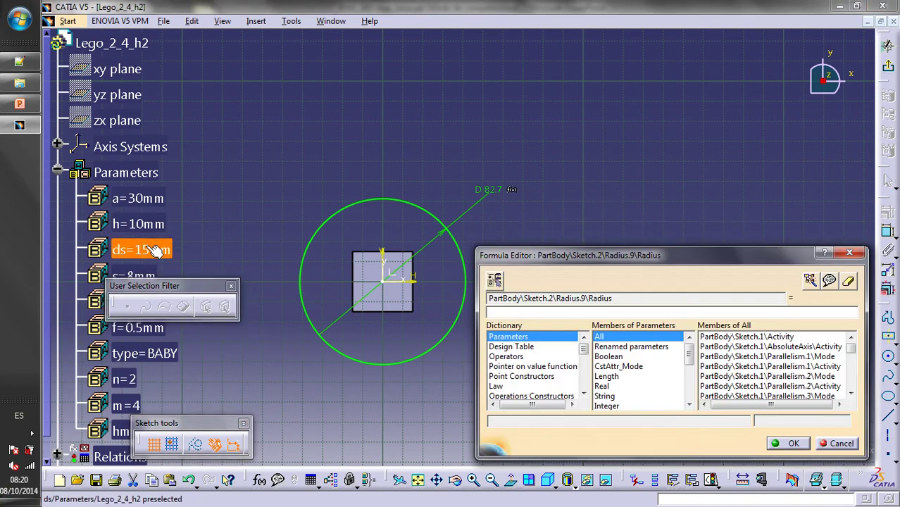
text(/)
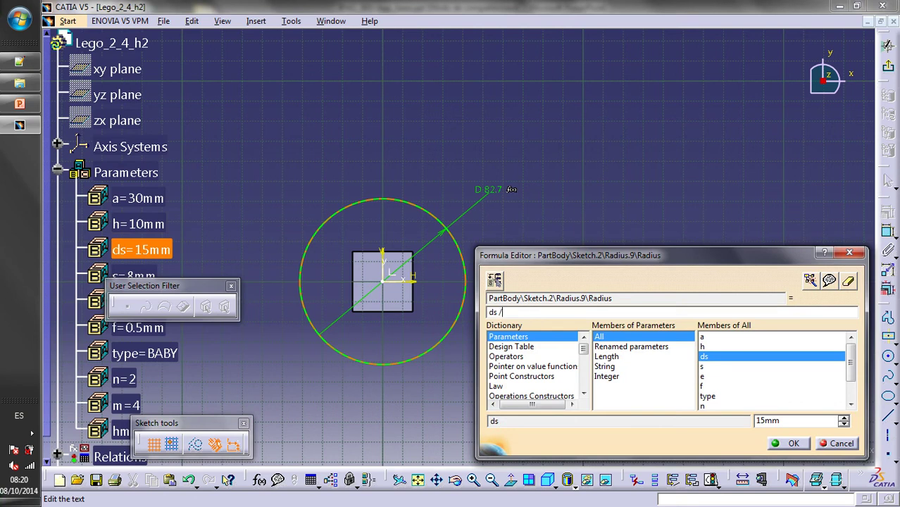
text(2)
key(Return)
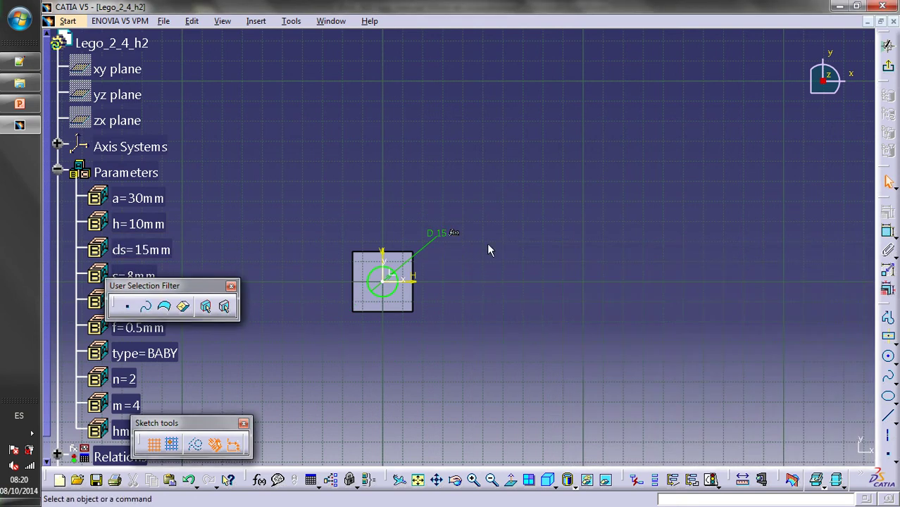
Exit the sketch and pad the circle into a stud with its length driven by the formula s
click(890, 69)
click(888, 225)
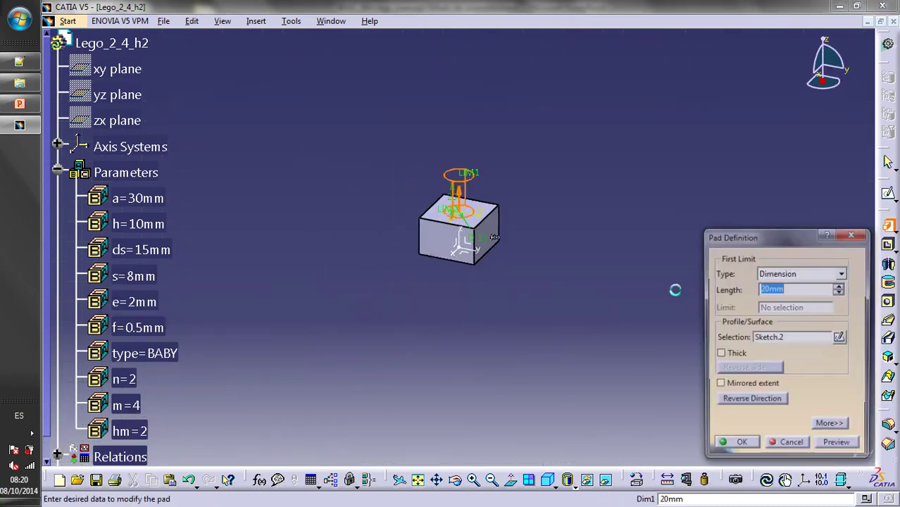
right_click(800, 290)
click(821, 297)
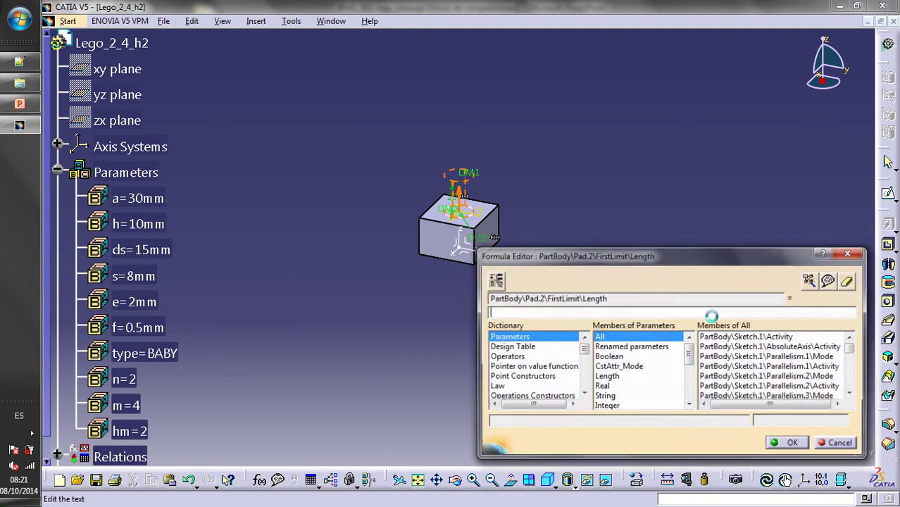
text(s)
key(Return)
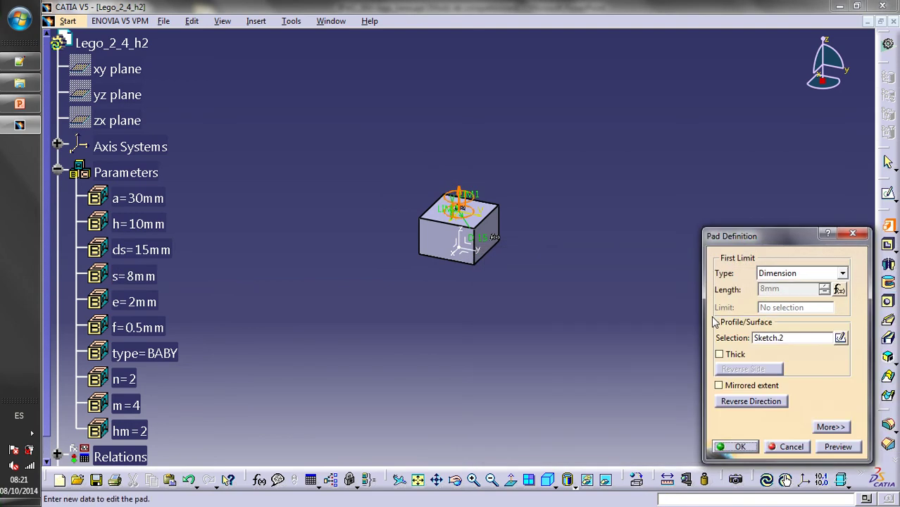
click(735, 446)
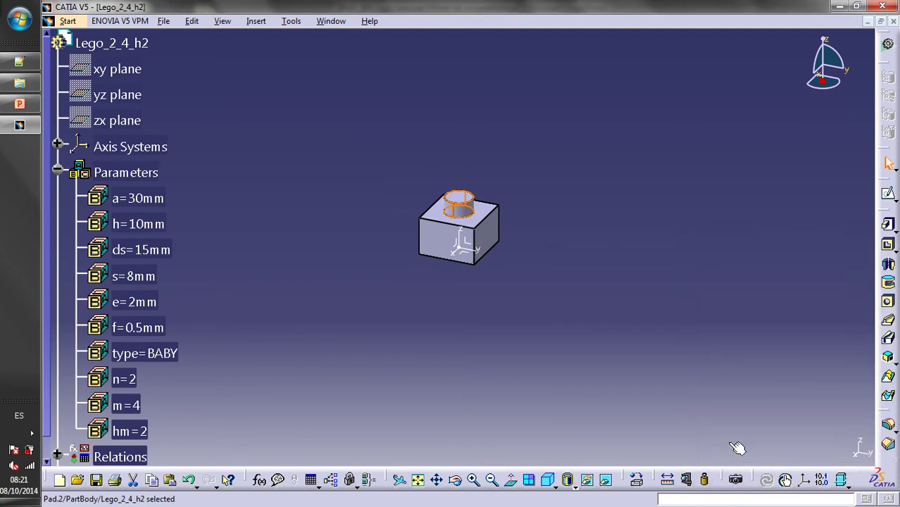
click(713, 403)
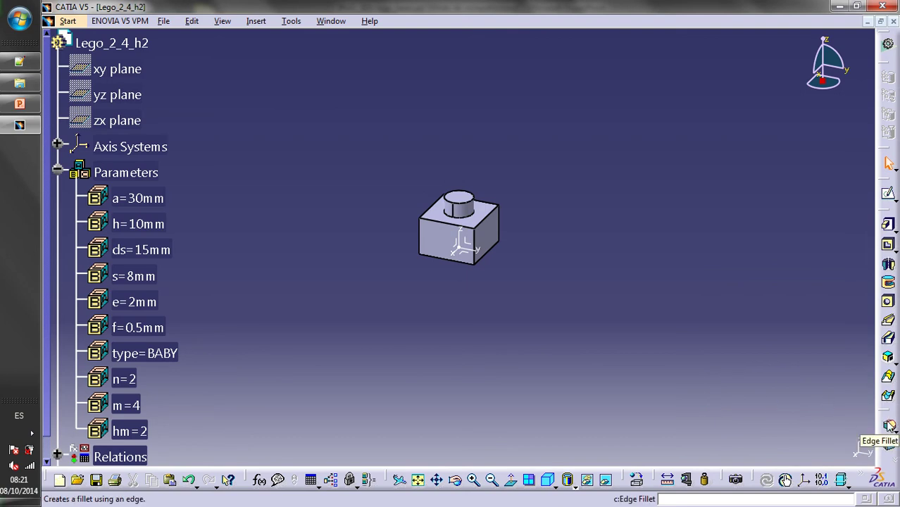
Fillet the edge where the stud meets the block, with the radius driven by the formula f
mouse_move(881, 213)
mouse_down()
mouse_move(871, 138)
mouse_move(840, 141)
mouse_up()
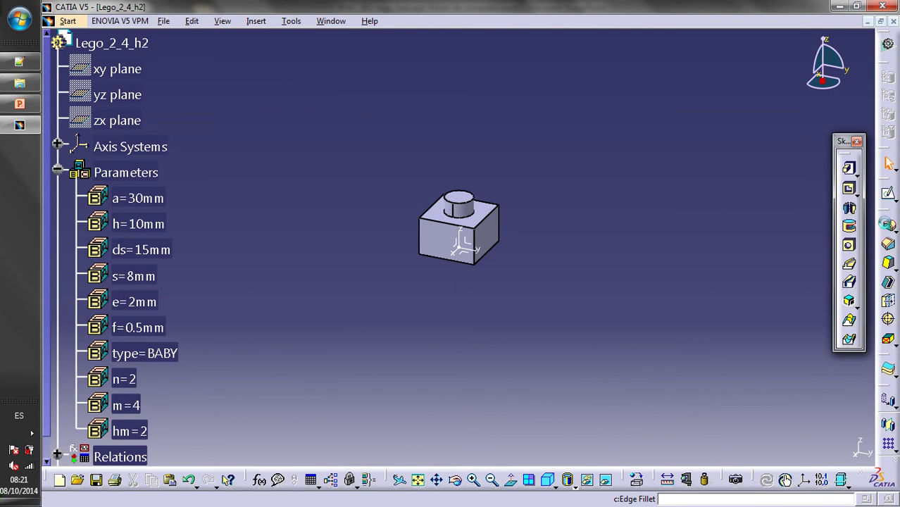
click(889, 224)
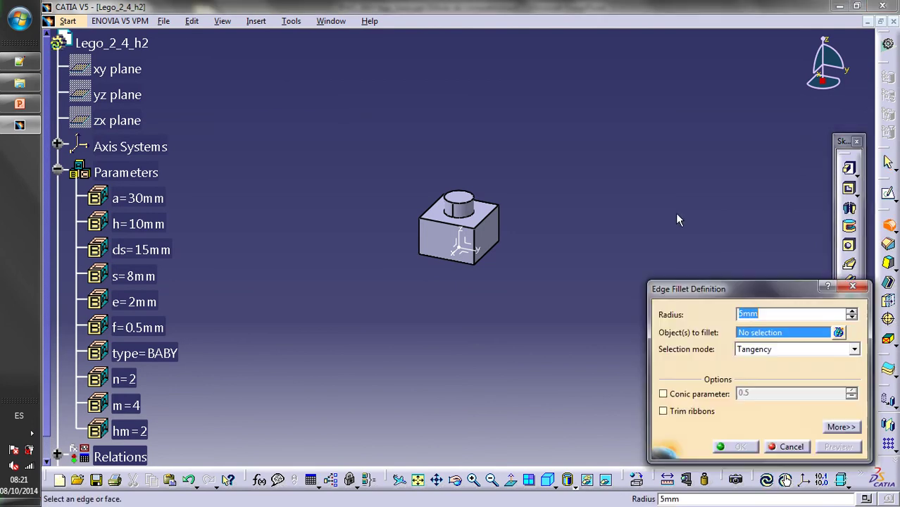
click(479, 221)
right_click(774, 316)
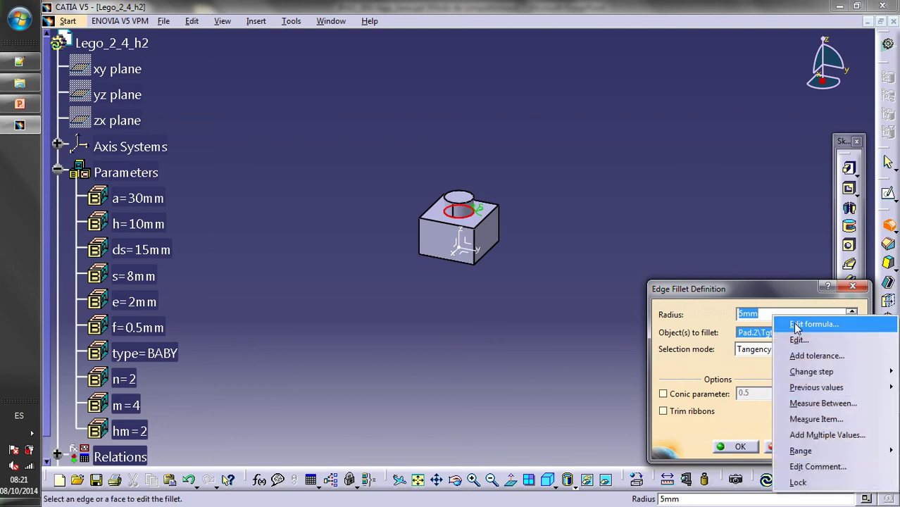
click(794, 325)
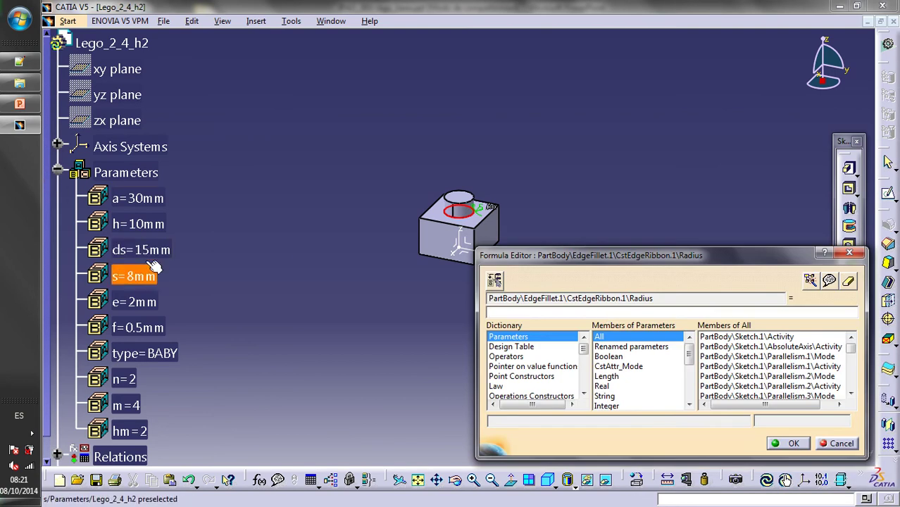
click(145, 328)
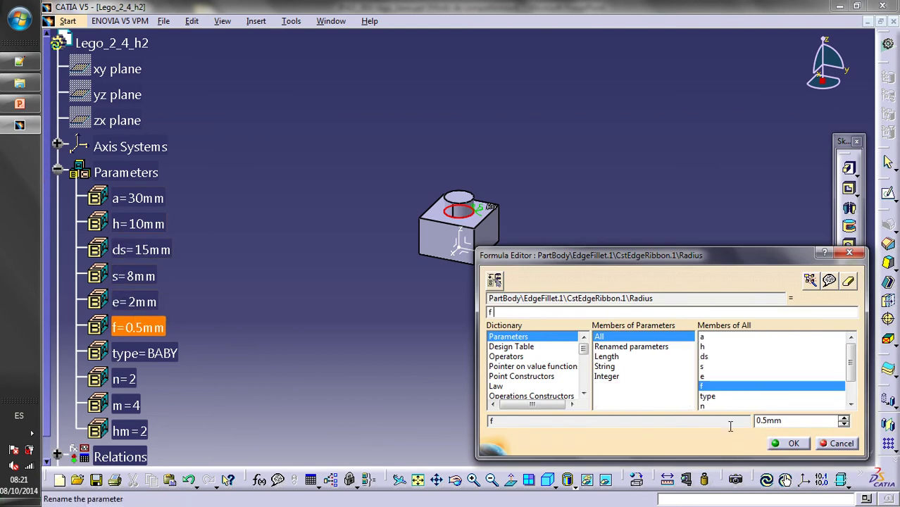
click(792, 444)
click(738, 448)
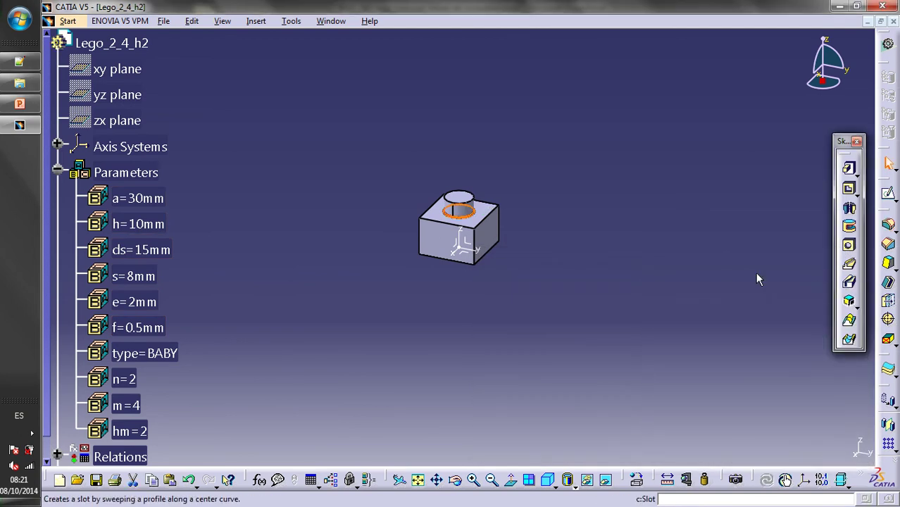
Fillet the stud's top edge with the radius driven by the formula f+e
click(888, 225)
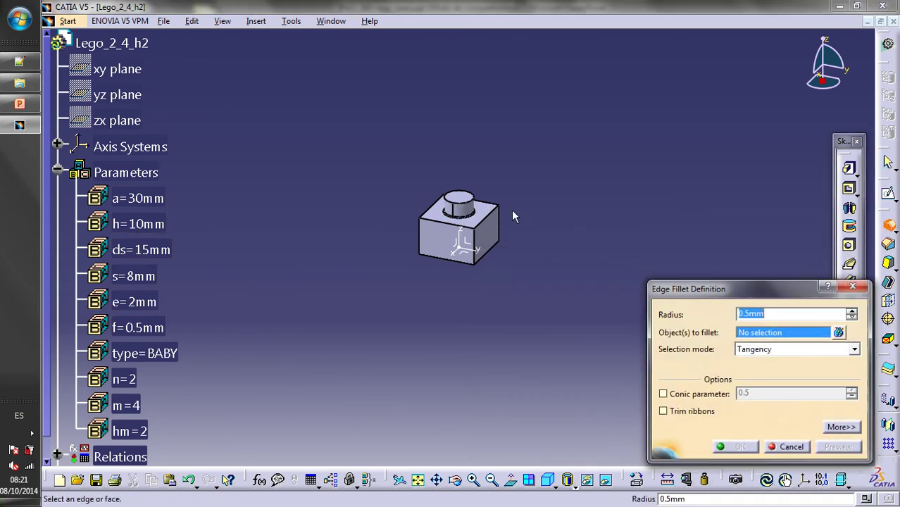
click(459, 193)
right_click(783, 319)
click(815, 324)
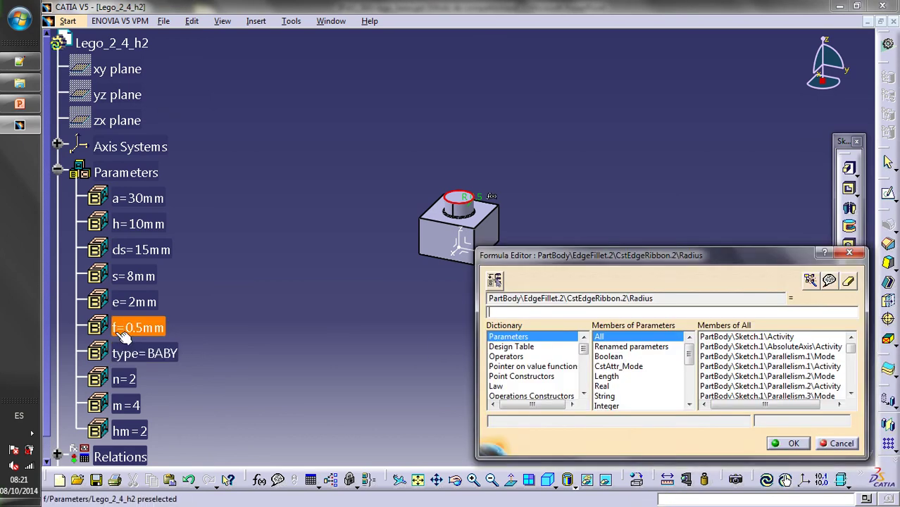
click(124, 335)
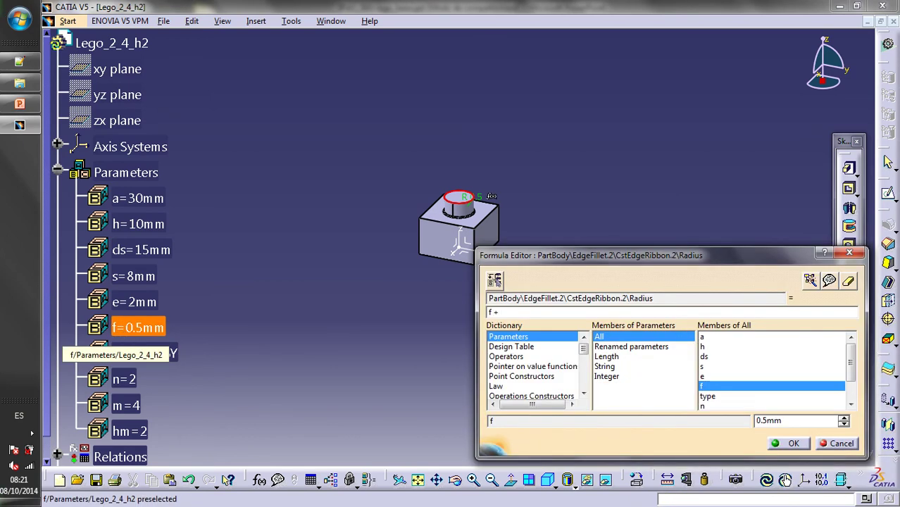
text(+)
click(134, 301)
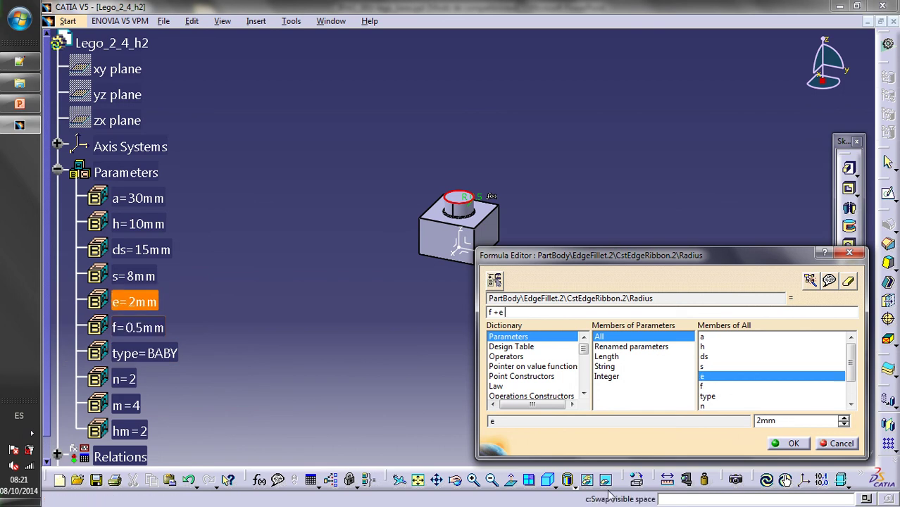
click(787, 443)
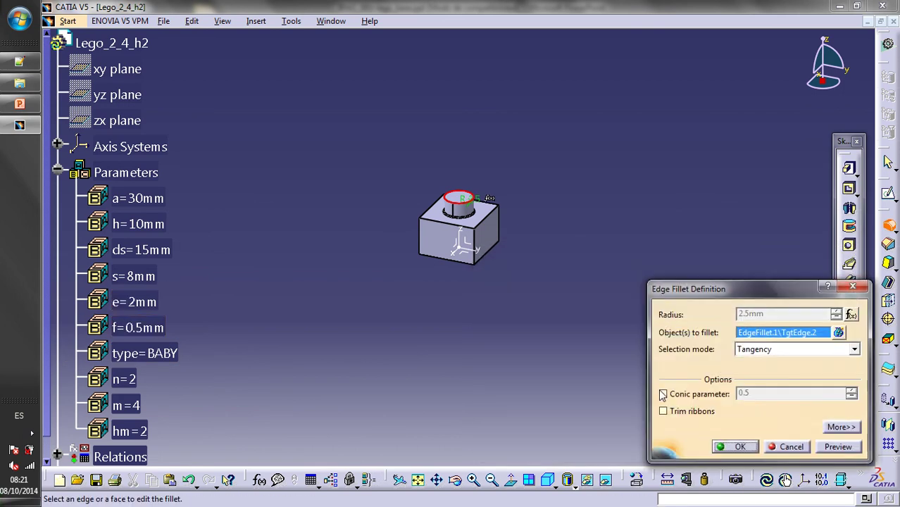
click(737, 446)
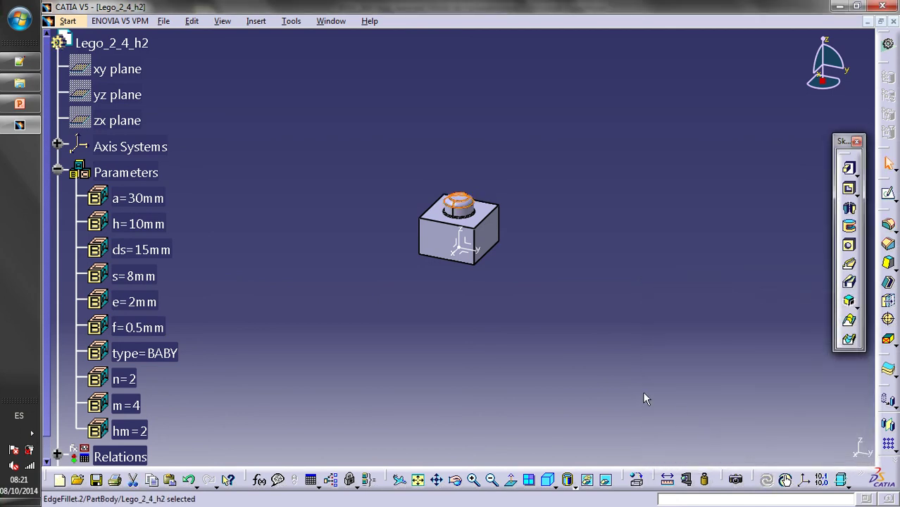
click(644, 394)
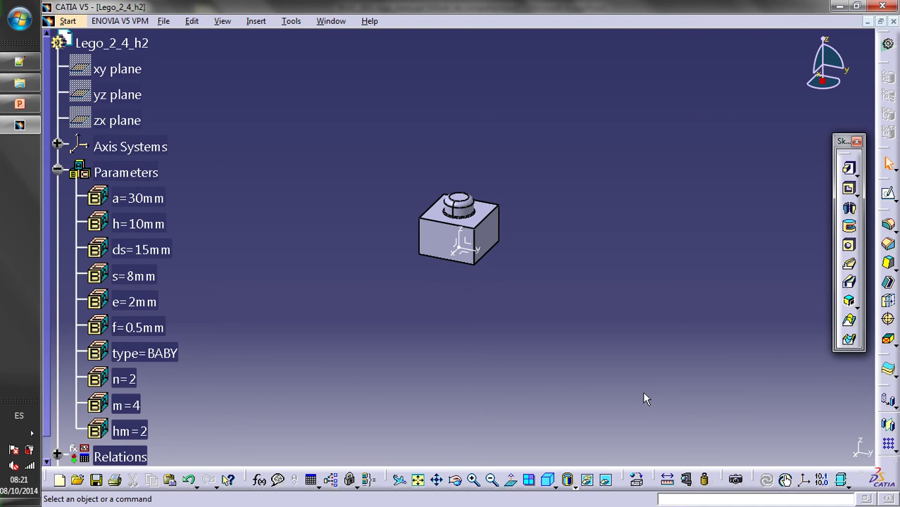
click(57, 173)
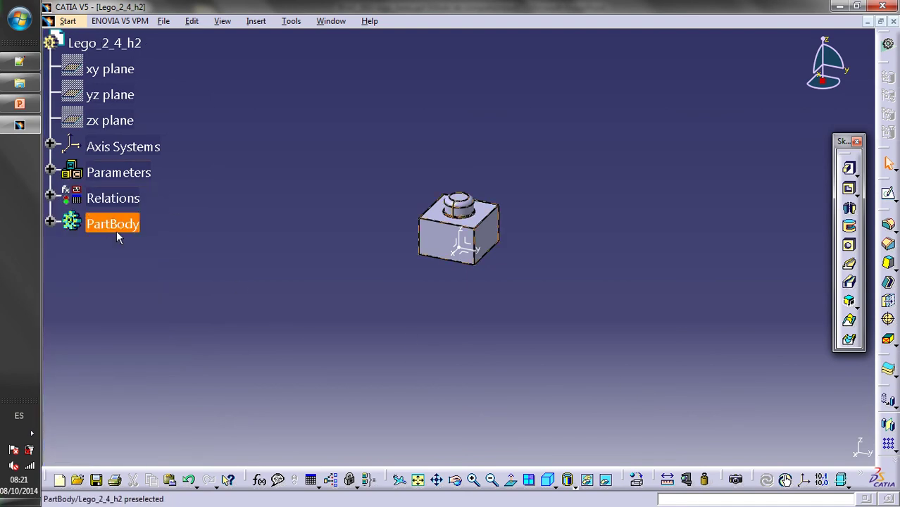
click(50, 223)
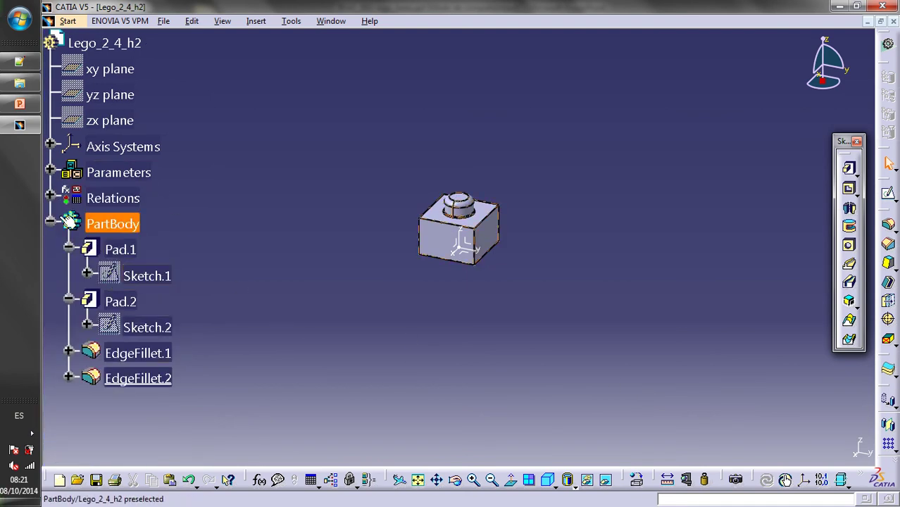
click(51, 172)
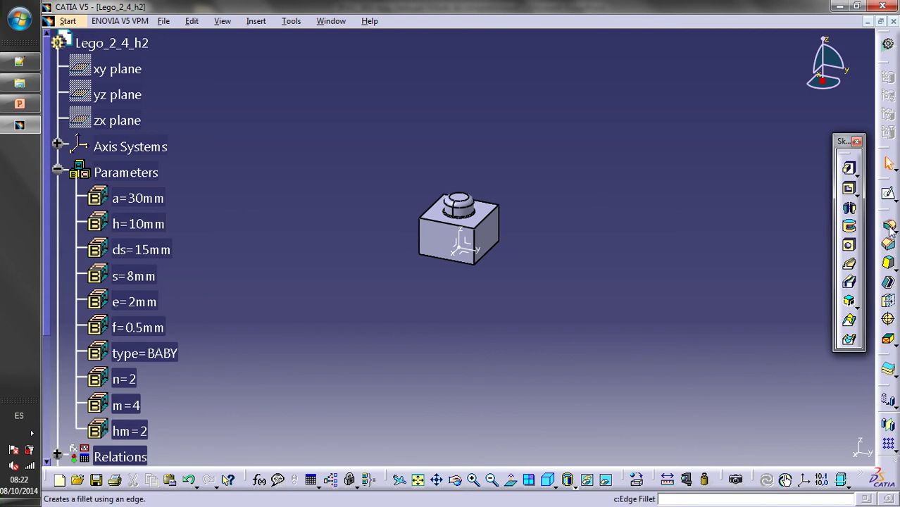
Shell the solid with the block's bottom face removed and the default inside thickness driven by the formula e
click(889, 284)
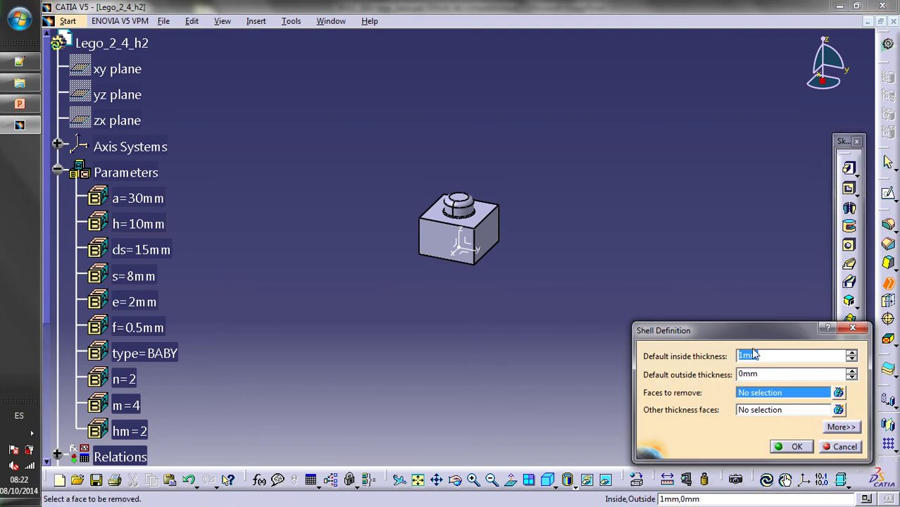
right_click(766, 355)
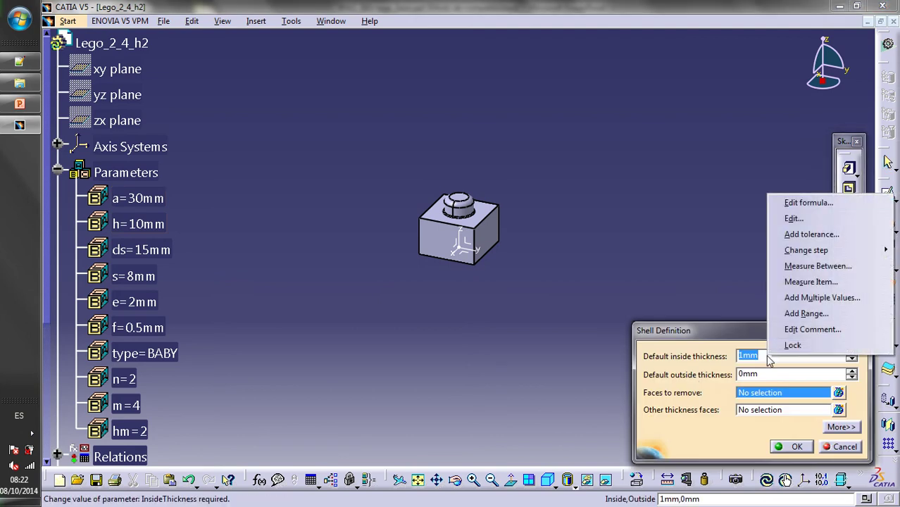
click(825, 210)
click(134, 302)
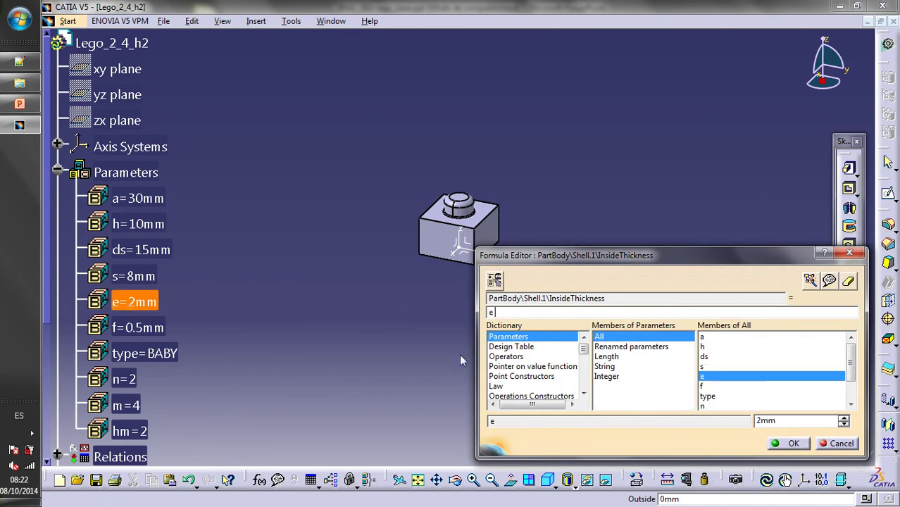
click(789, 445)
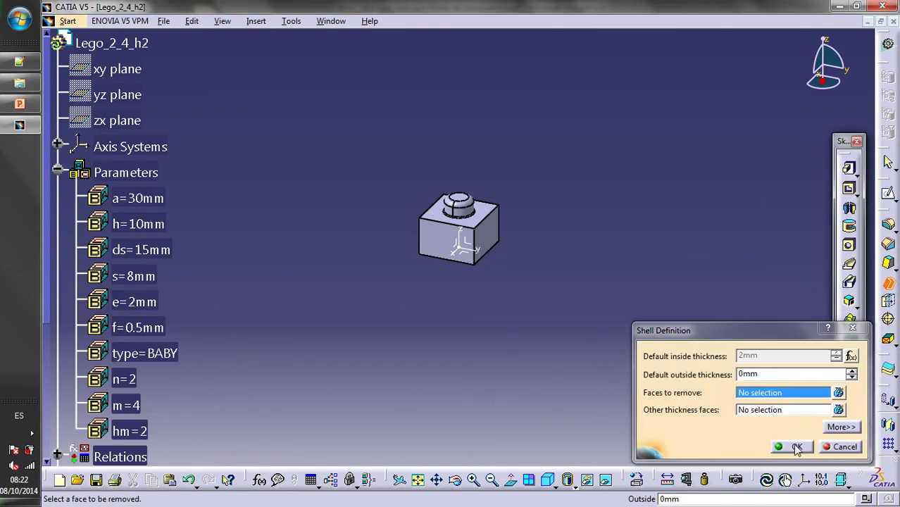
middle_drag(426, 386, 467, 215)
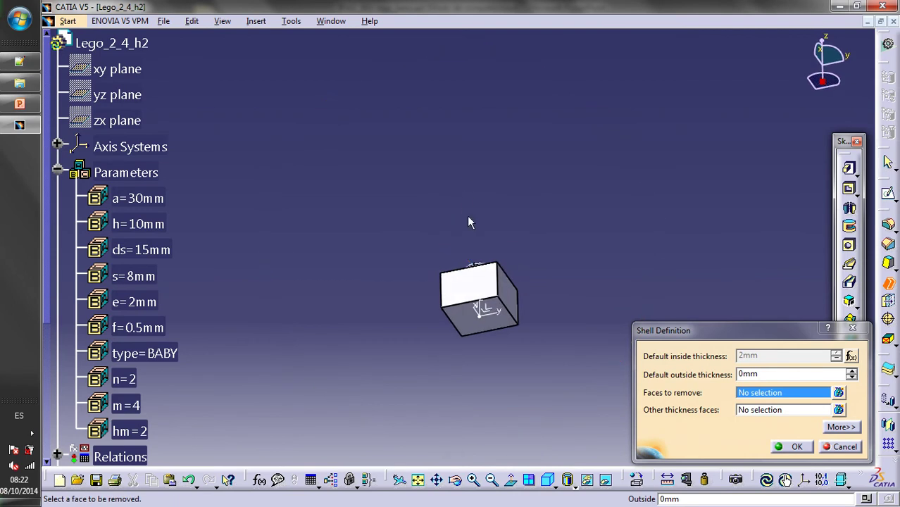
click(479, 323)
click(787, 448)
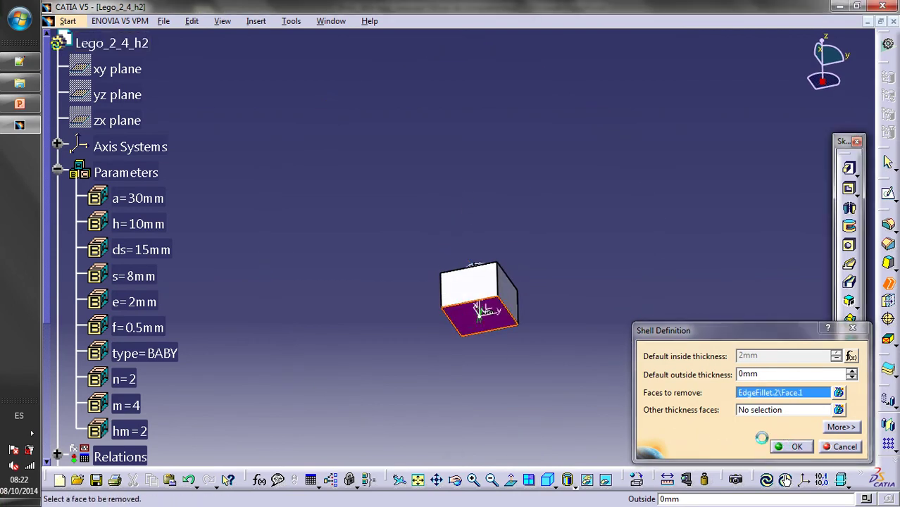
Start a rectangular pattern of the current solid and drive its first-direction instance count with the formula n
middle_drag(577, 379, 543, 352)
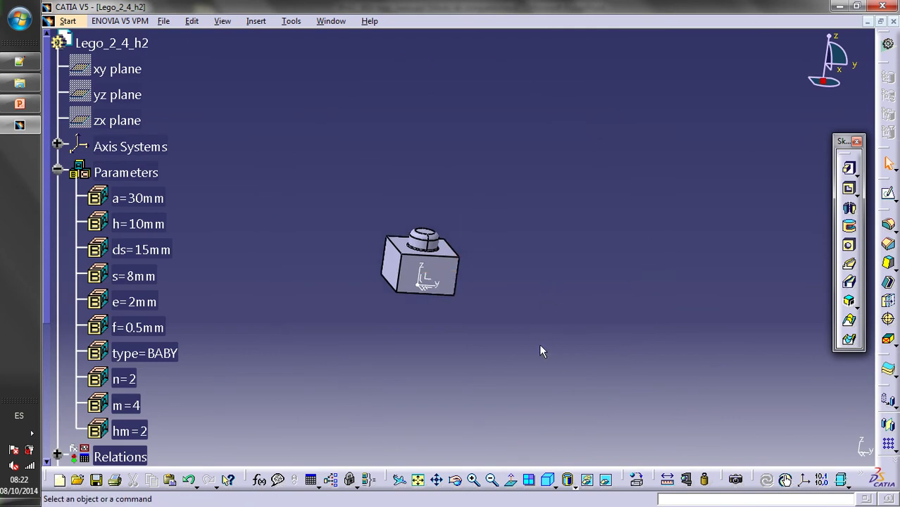
click(888, 444)
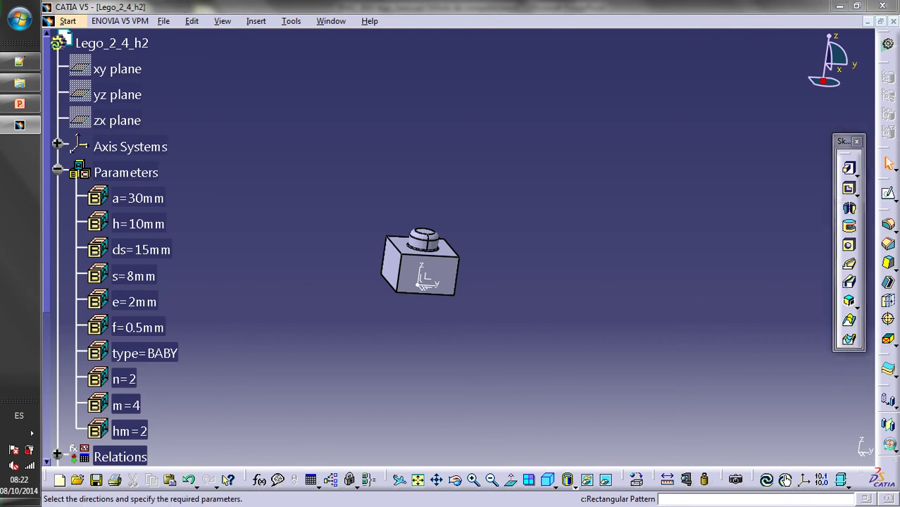
right_click(754, 273)
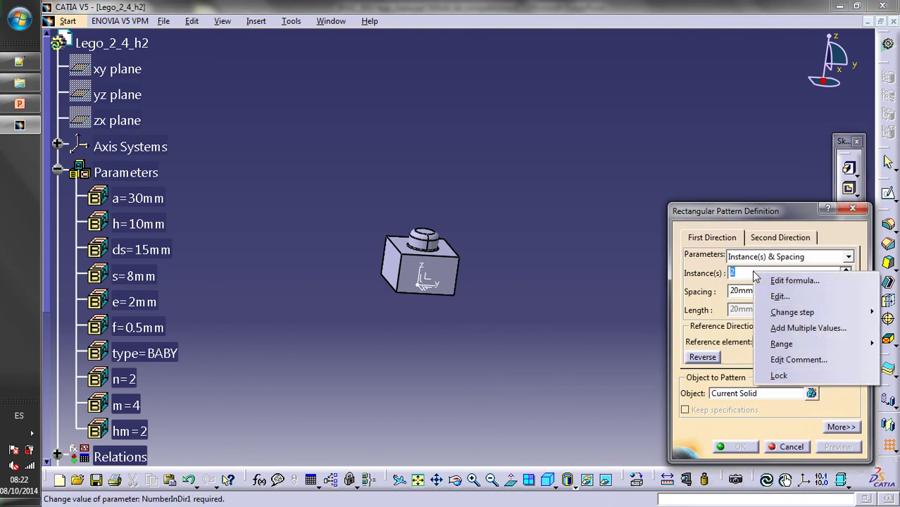
click(765, 280)
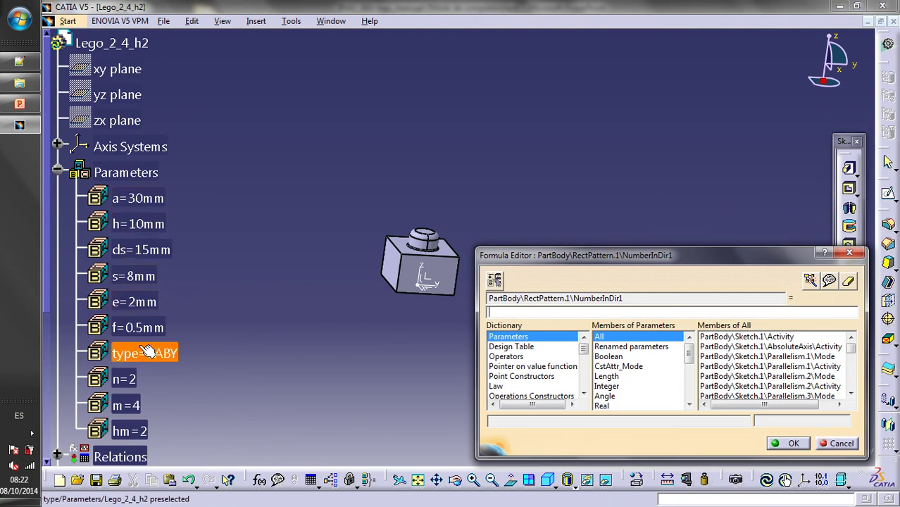
click(167, 384)
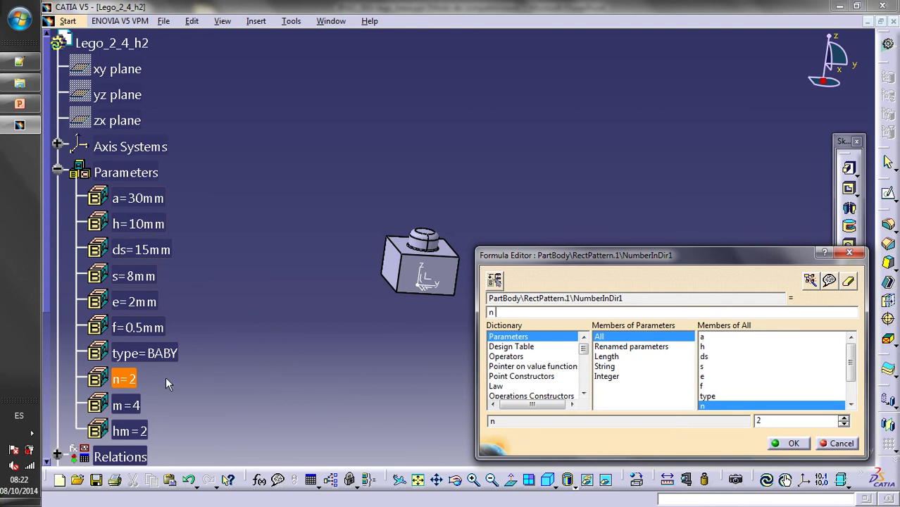
click(789, 443)
Drive the pattern's first-direction spacing with the formula a and set the X axis as its reference direction
right_click(750, 292)
click(775, 302)
click(145, 199)
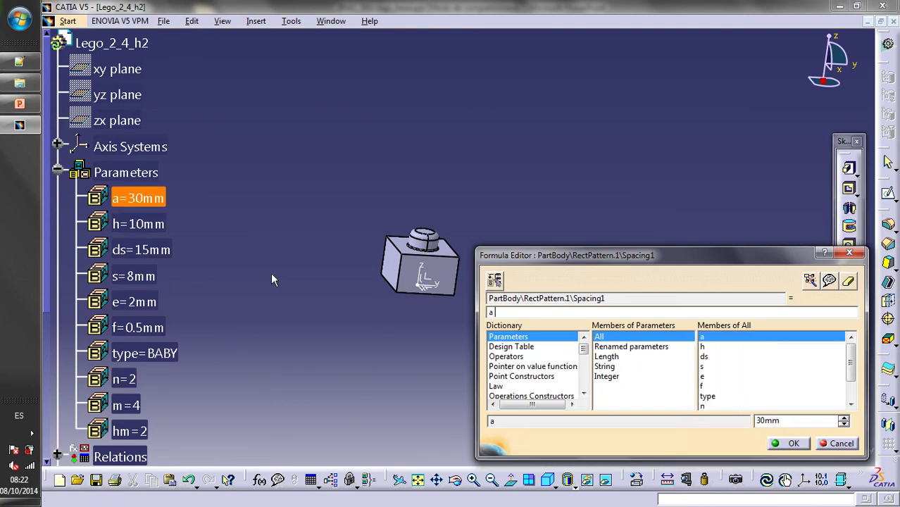
click(792, 444)
click(776, 343)
right_click(775, 344)
click(784, 367)
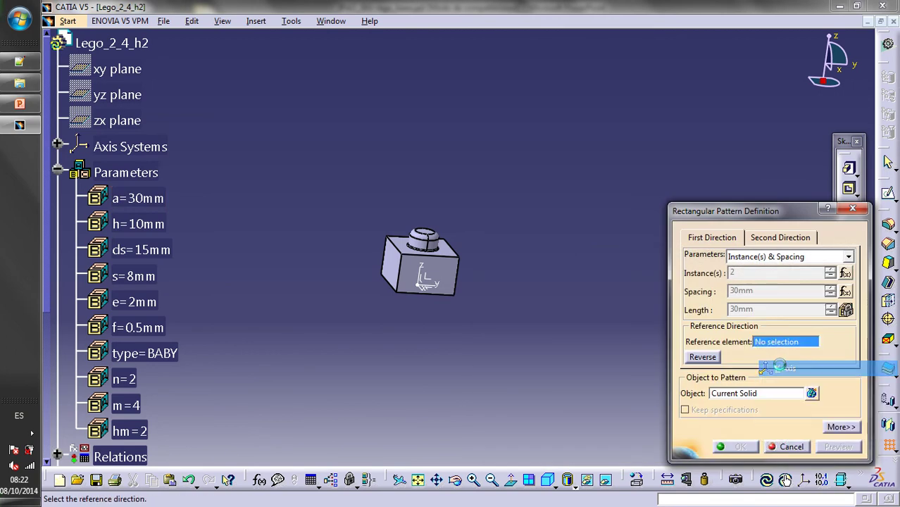
Drive the pattern's second-direction instance count with the formula m
click(775, 238)
right_click(751, 272)
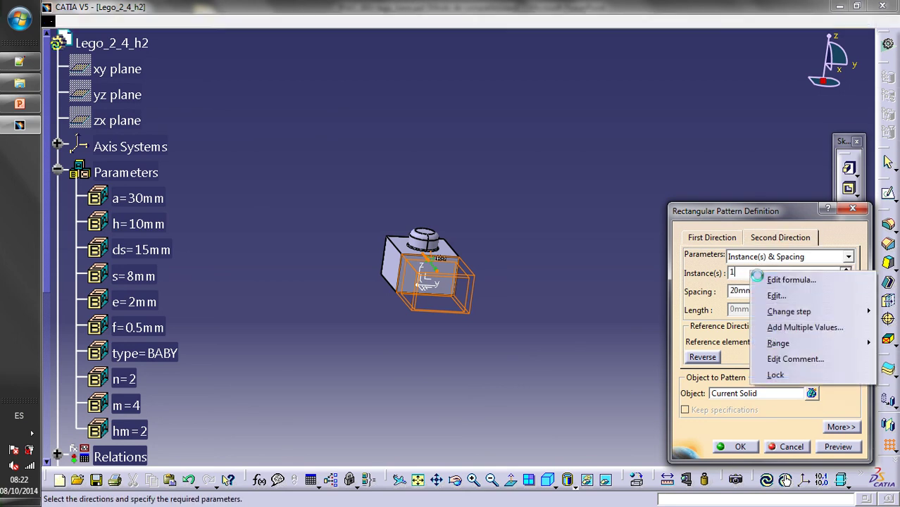
click(764, 280)
click(136, 403)
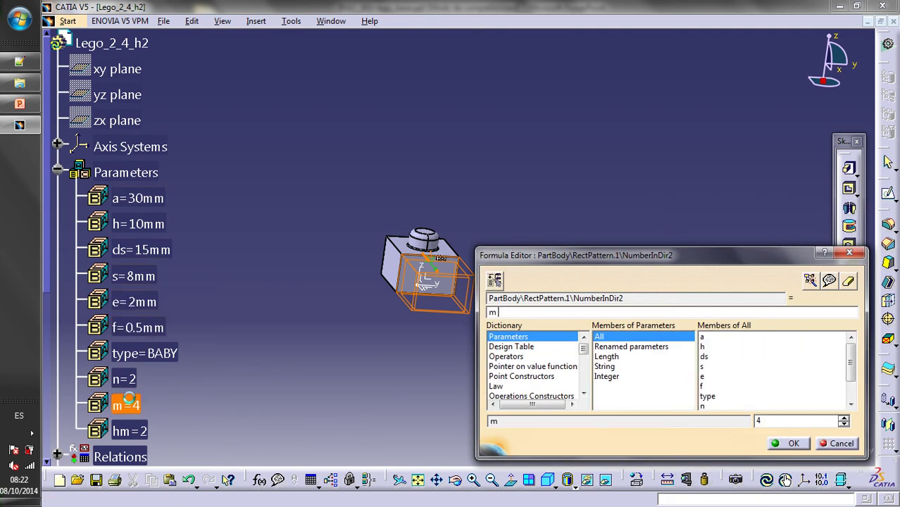
click(791, 445)
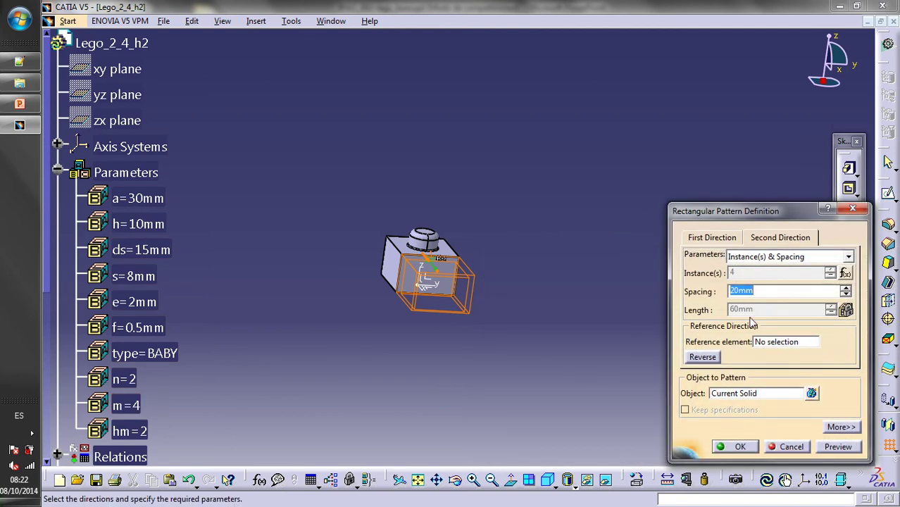
Drive the second-direction spacing with the formula a, set the Y axis as its reference direction and create the pattern
right_click(773, 296)
click(773, 300)
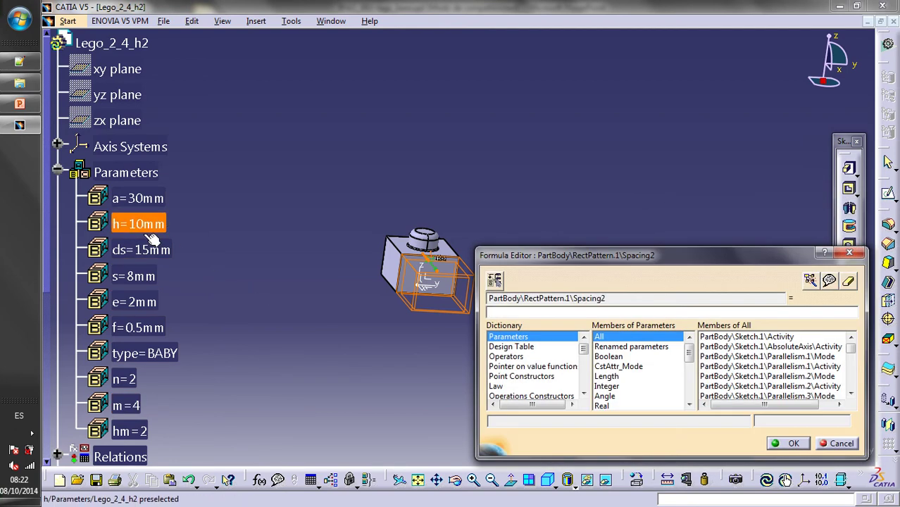
click(138, 203)
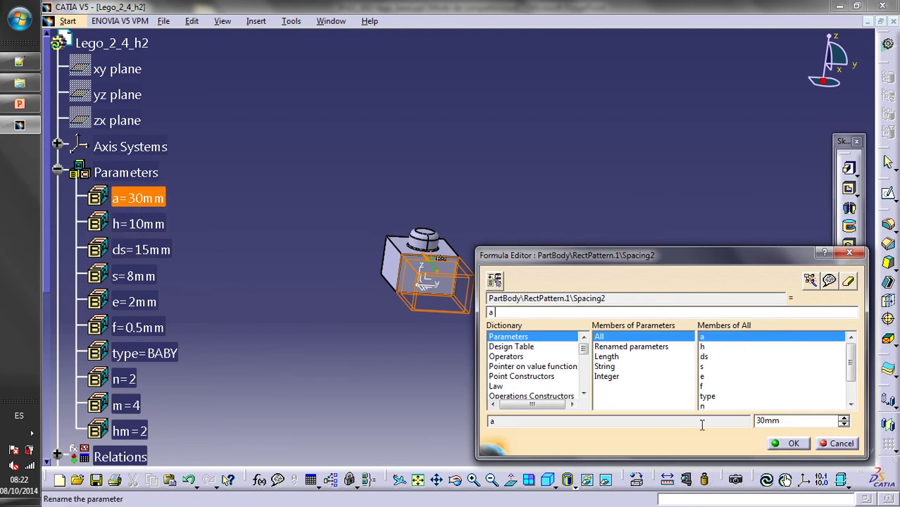
click(789, 444)
click(768, 342)
right_click(768, 343)
click(786, 385)
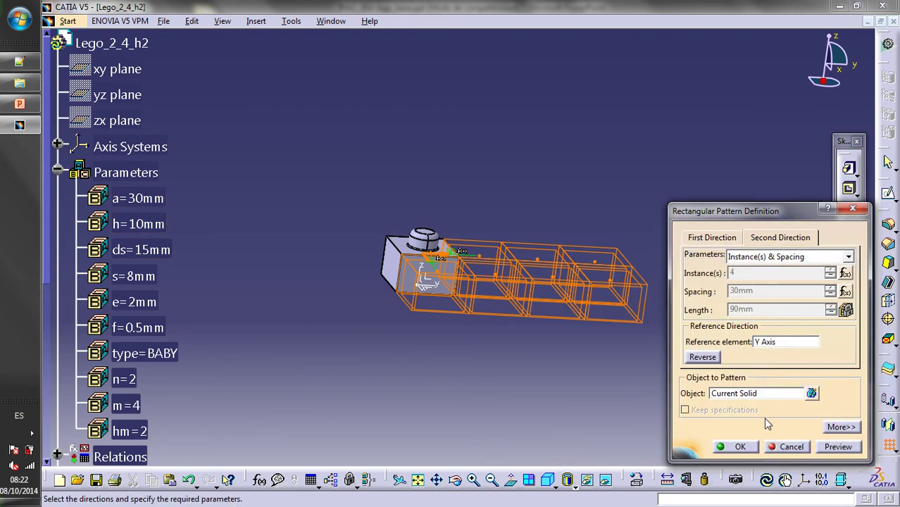
click(741, 446)
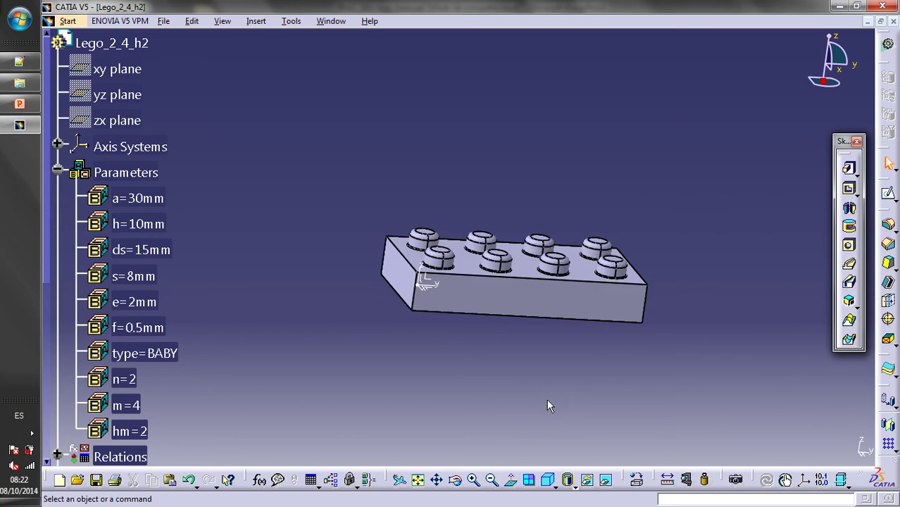
Filter the part's formula parameters to the String type and select the Part Number parameter
middle_drag(498, 400, 553, 378)
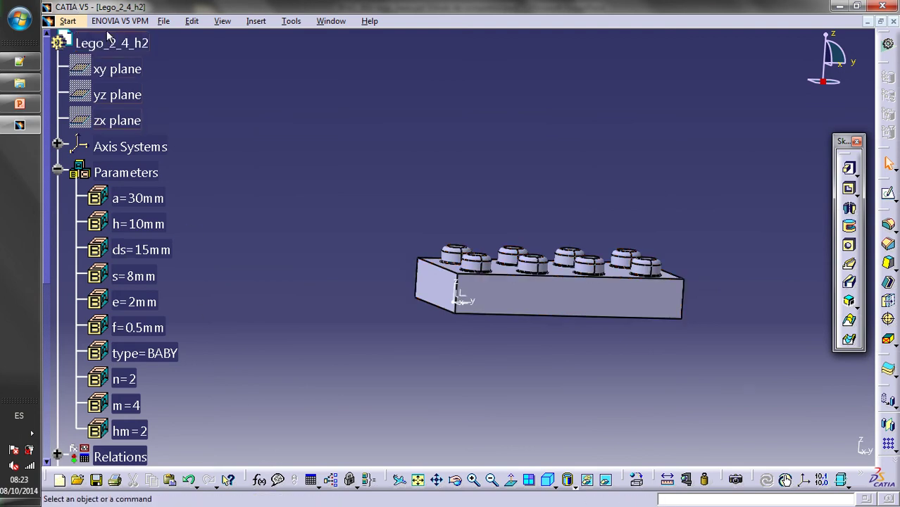
click(260, 481)
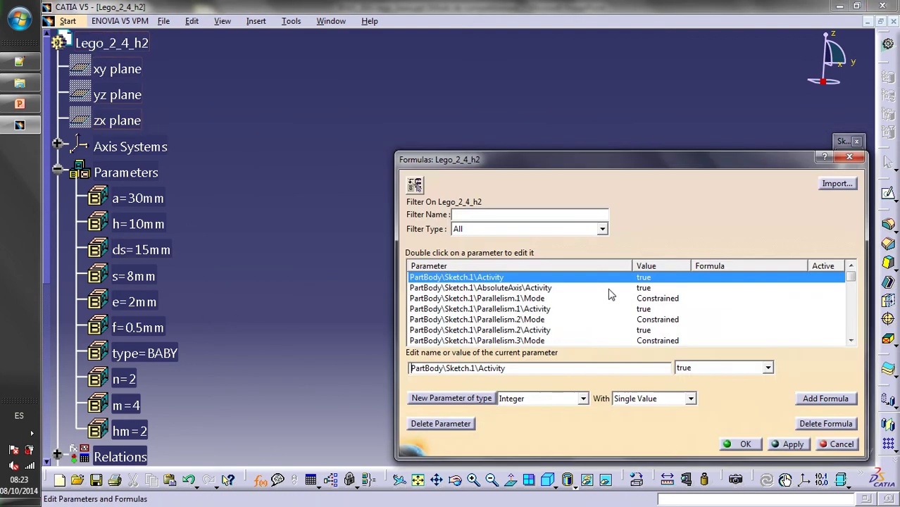
click(415, 184)
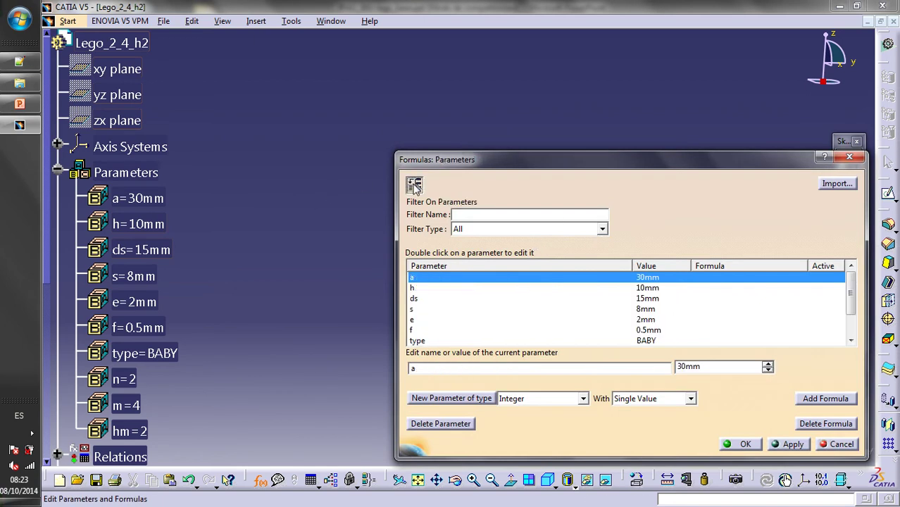
click(415, 185)
click(603, 231)
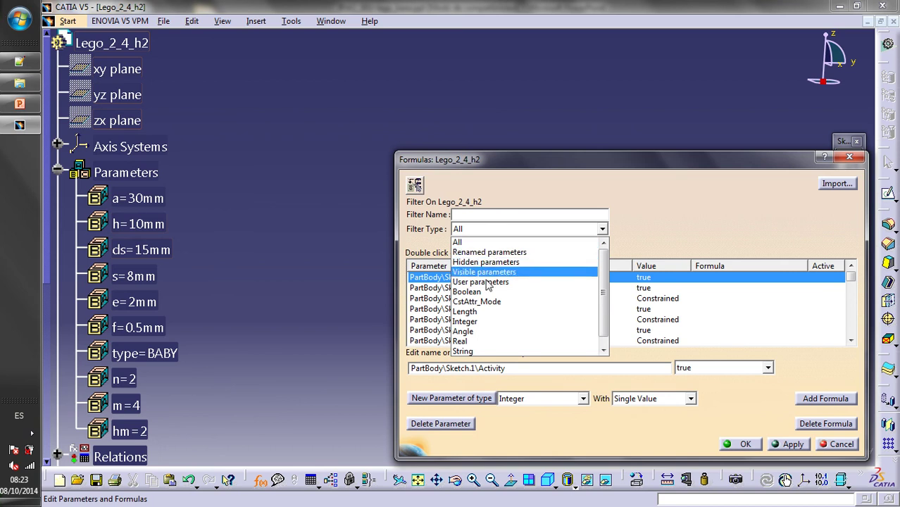
click(465, 352)
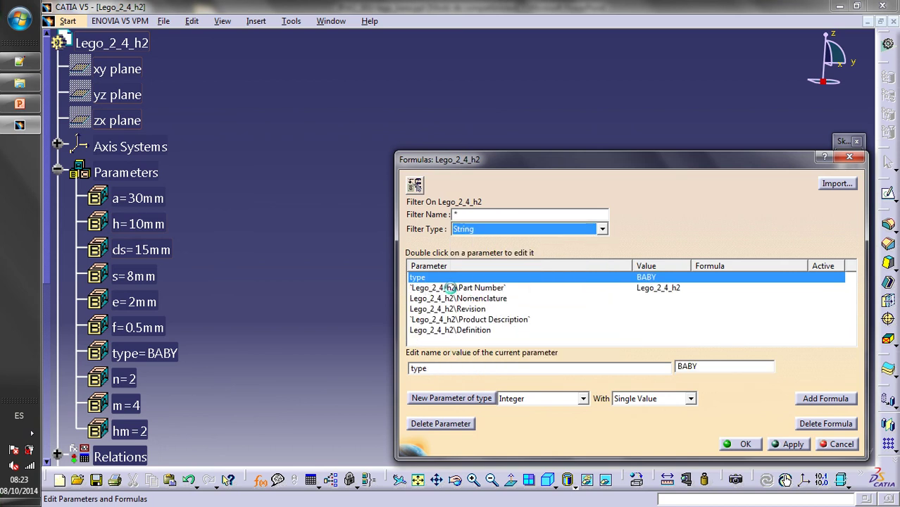
click(458, 288)
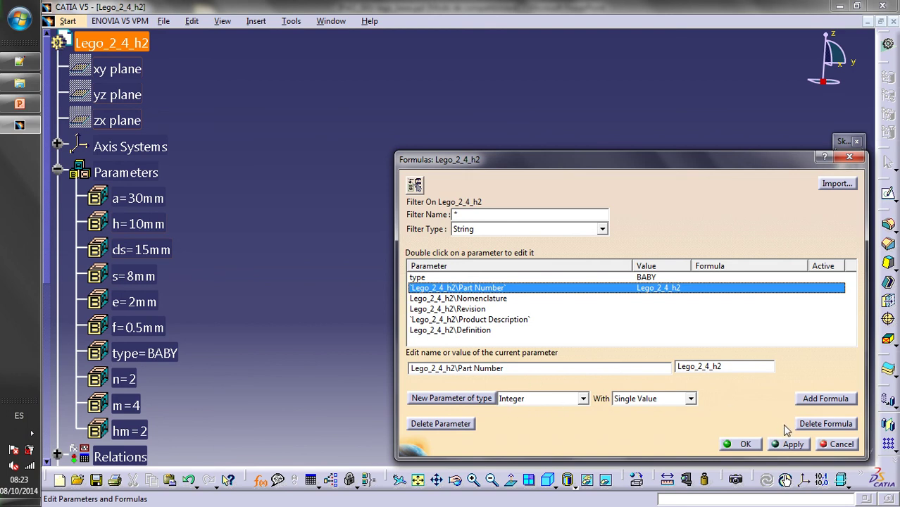
Drive the Part Number with the formula "Lego_" + n +"_" +m +"_h" +hm
click(819, 398)
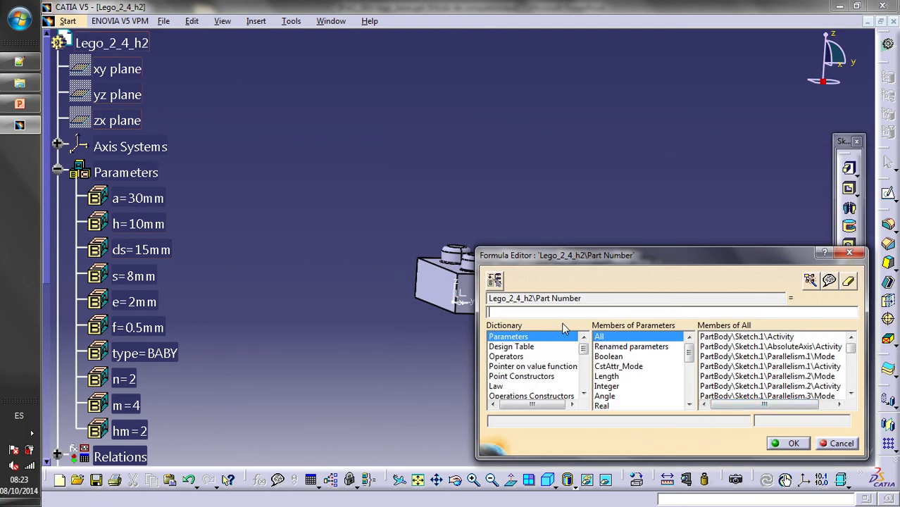
text("Lego_" +)
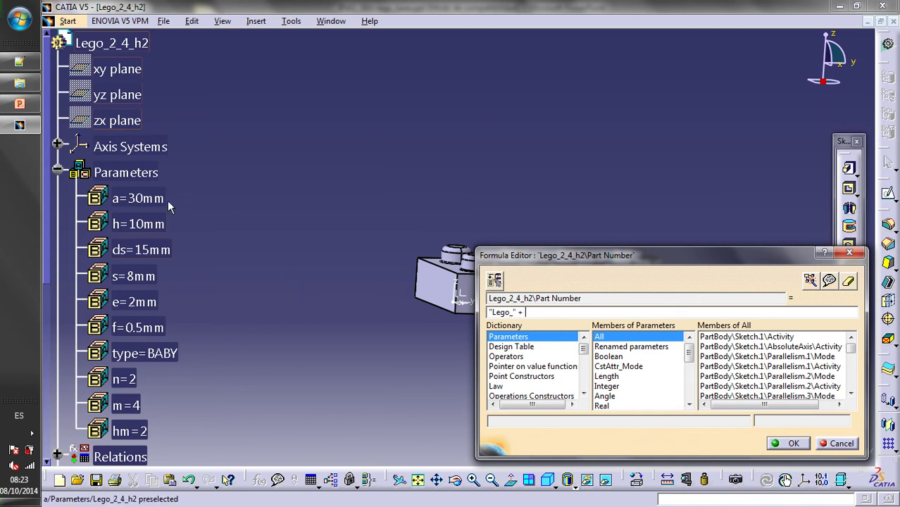
click(137, 381)
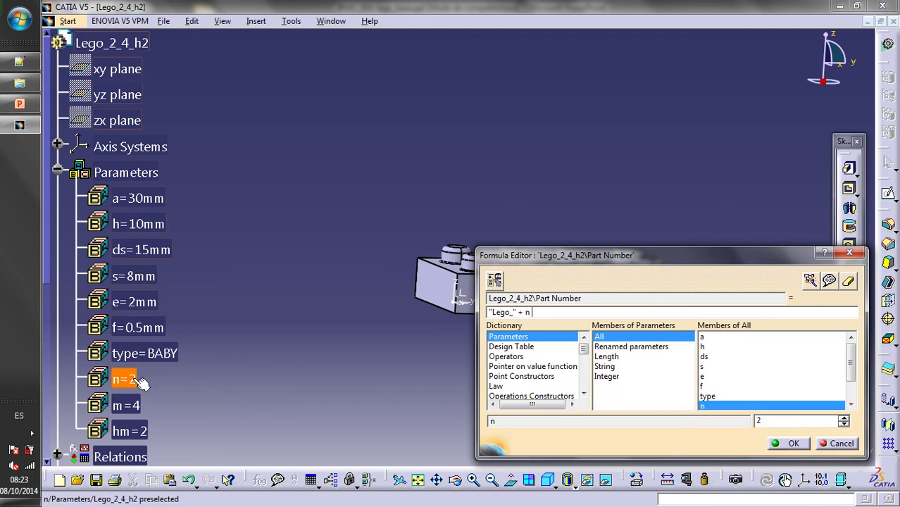
text(+ "_)
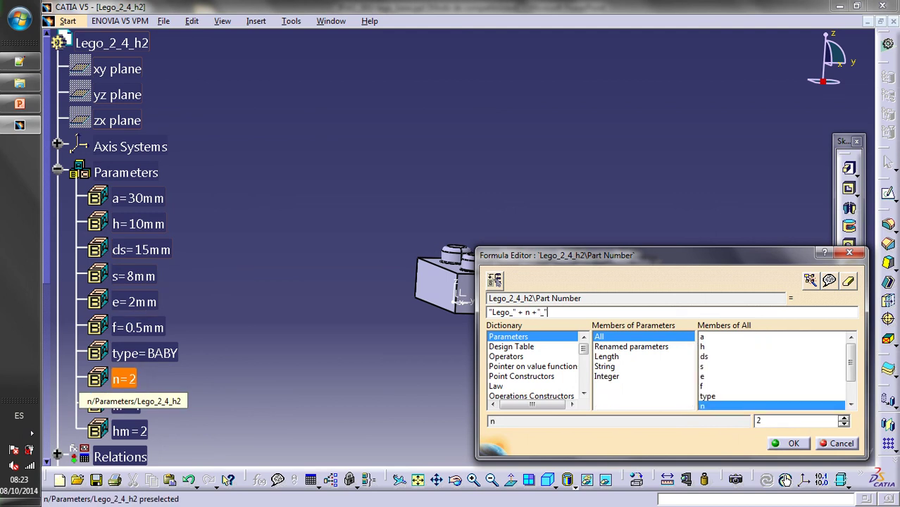
text( n +"_" +)
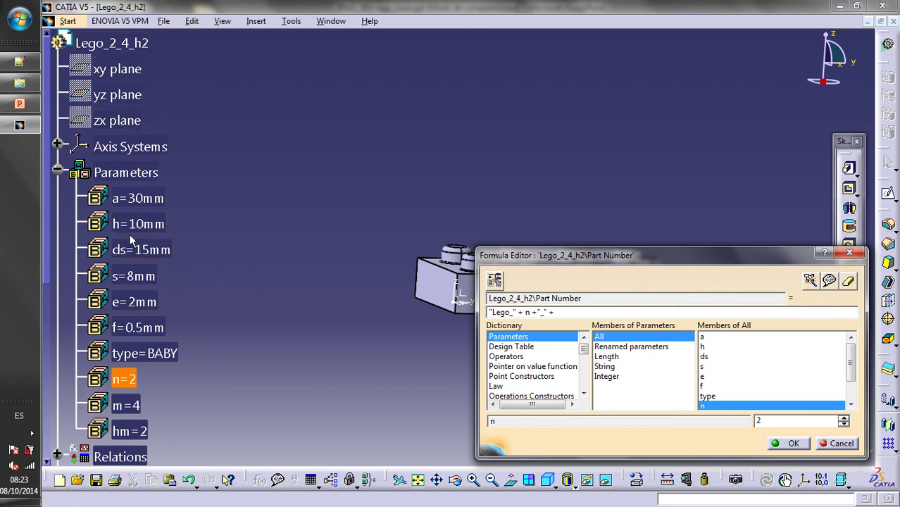
click(127, 405)
text(+"_h" +hm)
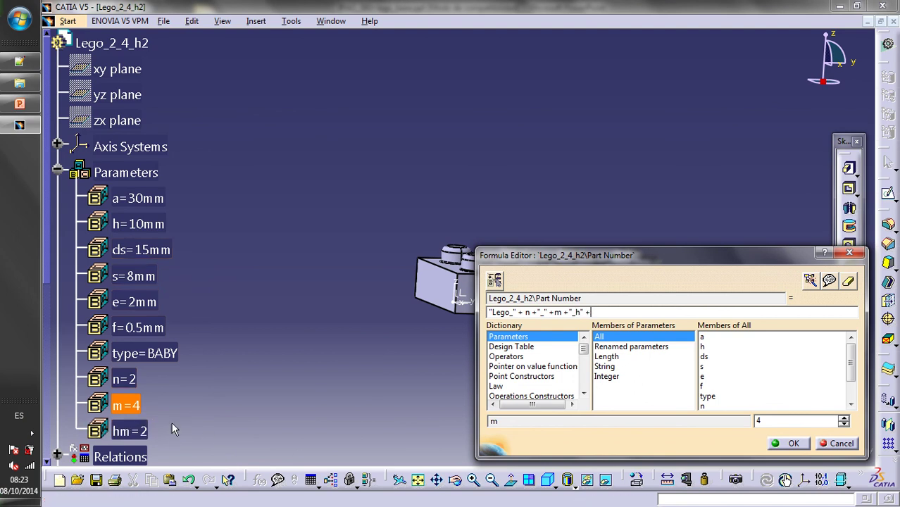
click(130, 431)
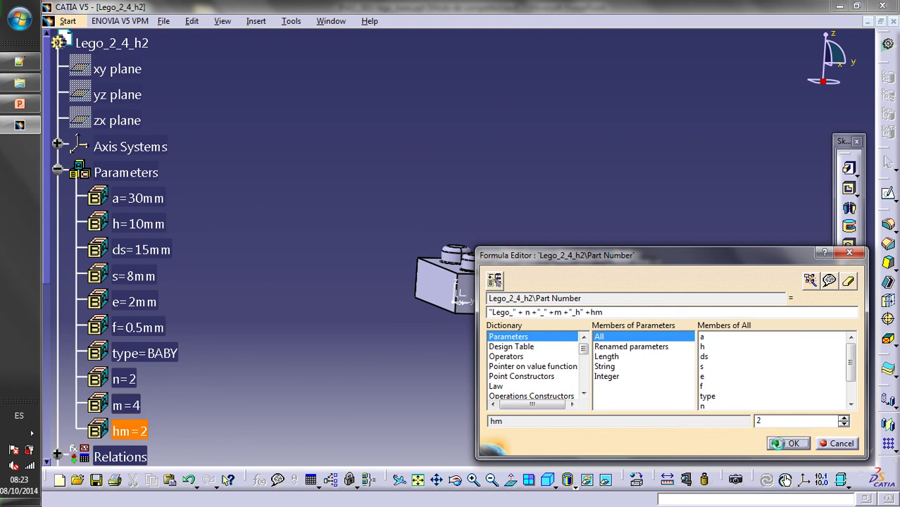
click(773, 449)
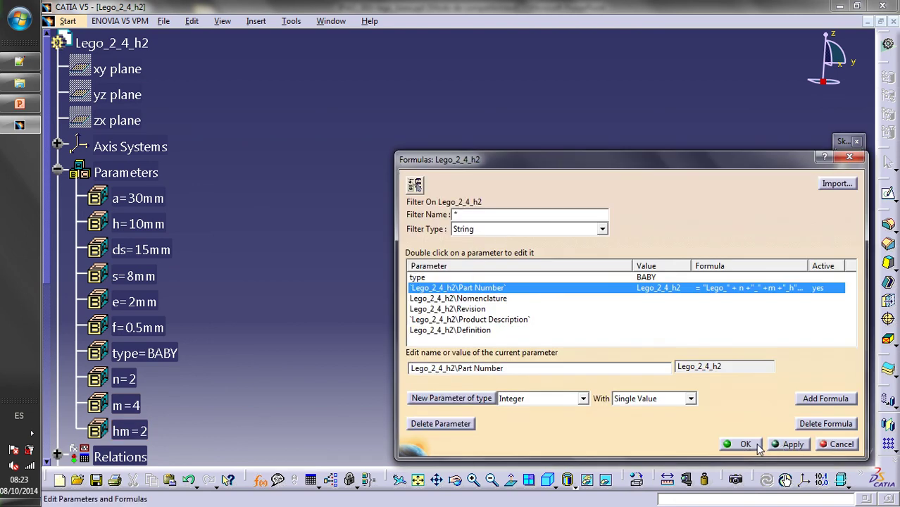
click(758, 447)
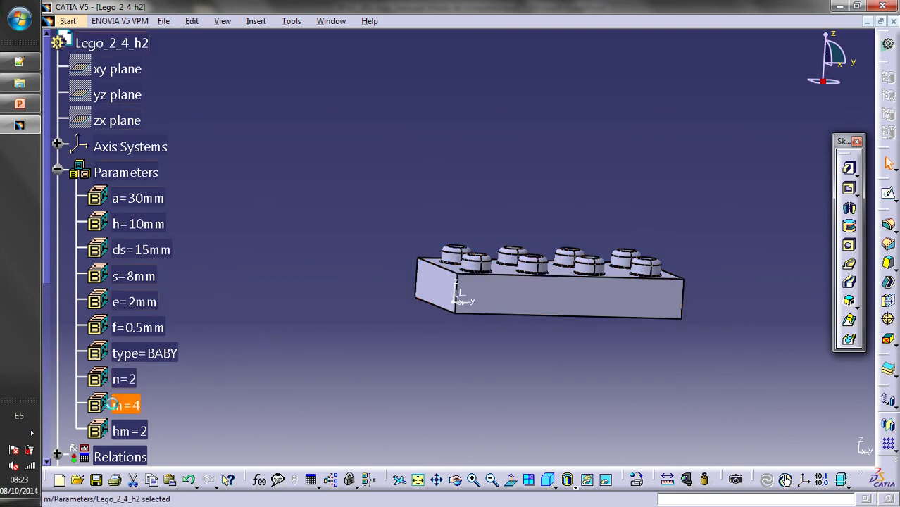
Set parameter m to 3 and parameter hm to 1
double_click(130, 405)
text(3)
key(Return)
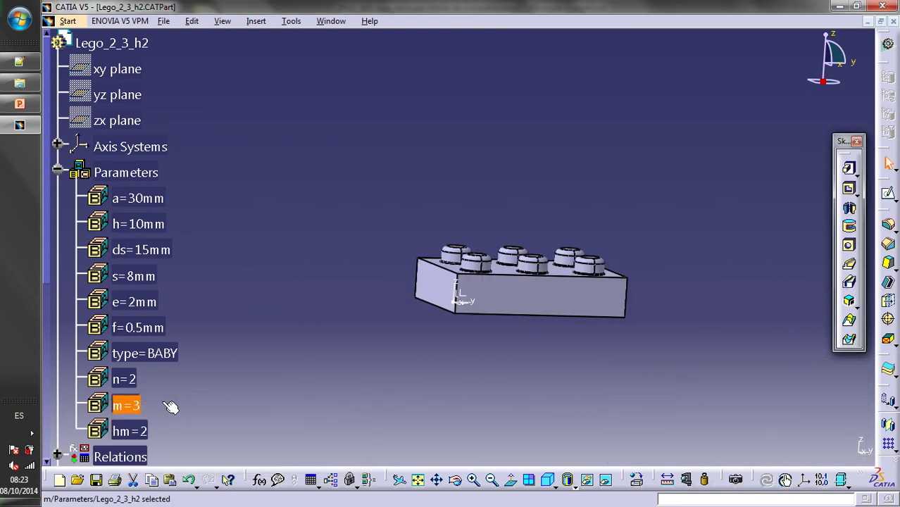
double_click(131, 432)
text(1)
key(Return)
middle_drag(371, 308, 350, 394)
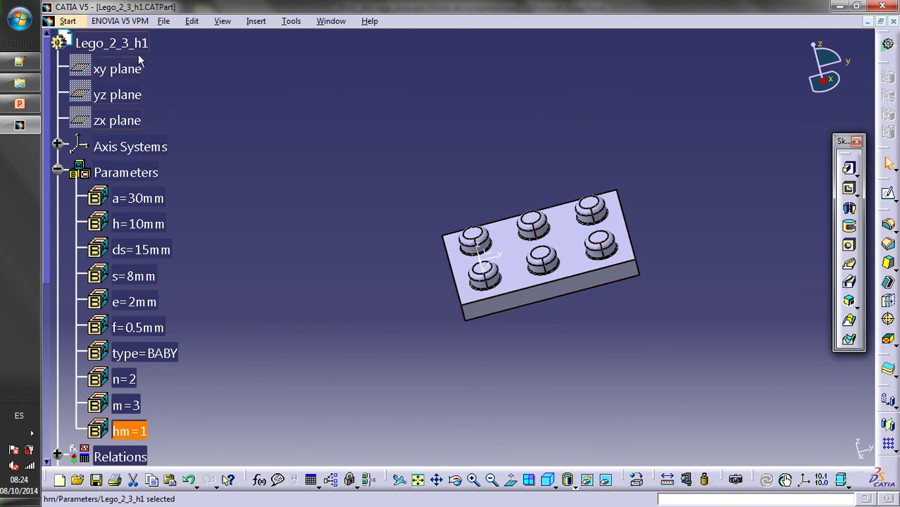
Start saving the part under a new name and go through the desktop's IPAO-DAO shortcut to the lego_base folder
click(165, 21)
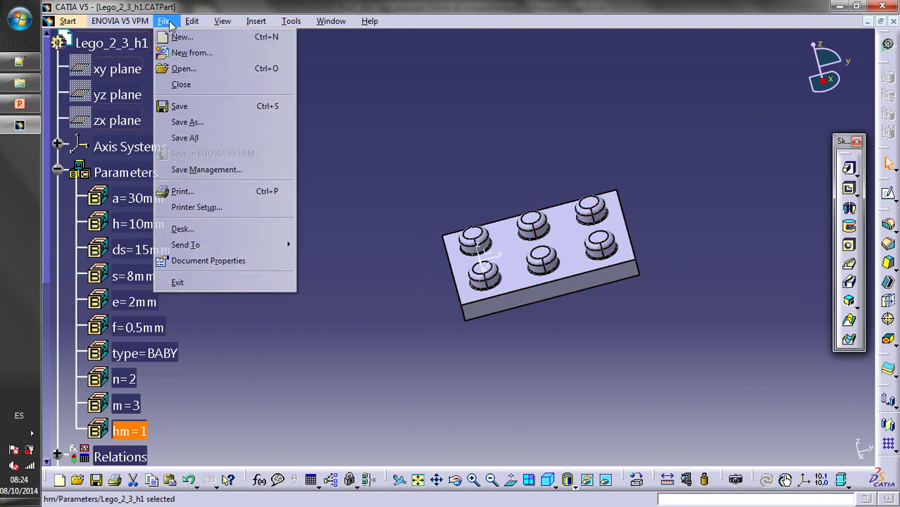
click(193, 125)
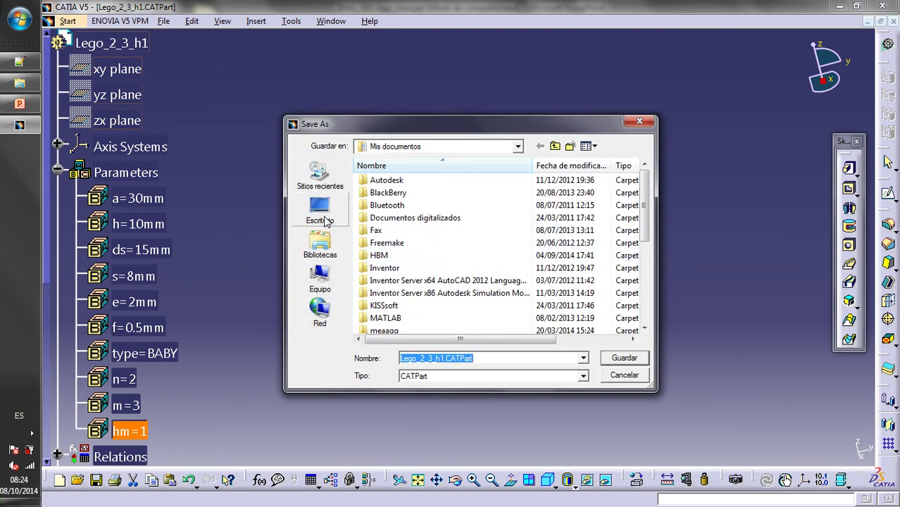
click(325, 220)
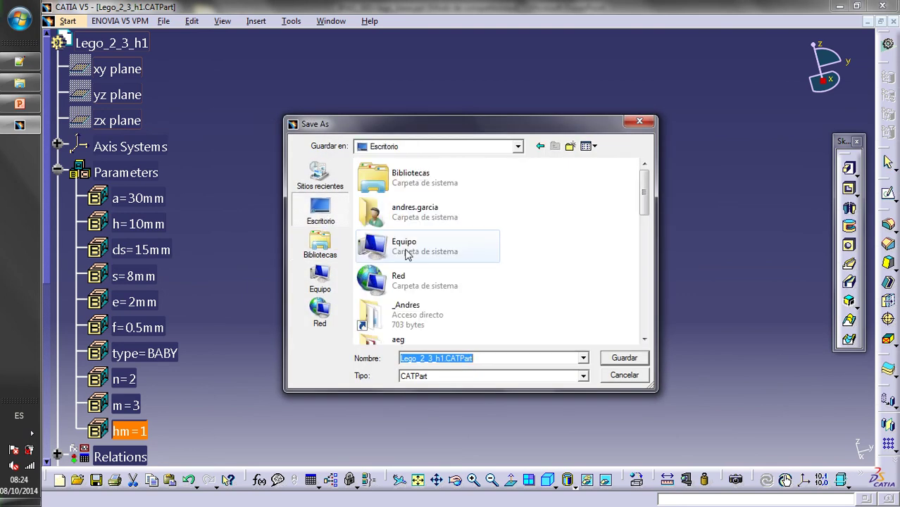
click(413, 303)
scroll(413, 306, down, 8)
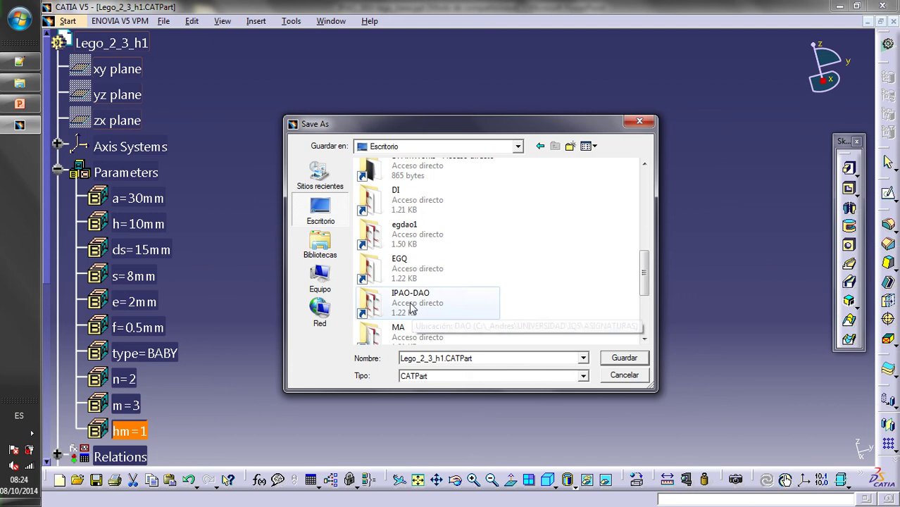
double_click(412, 308)
scroll(406, 264, down, 4)
double_click(406, 257)
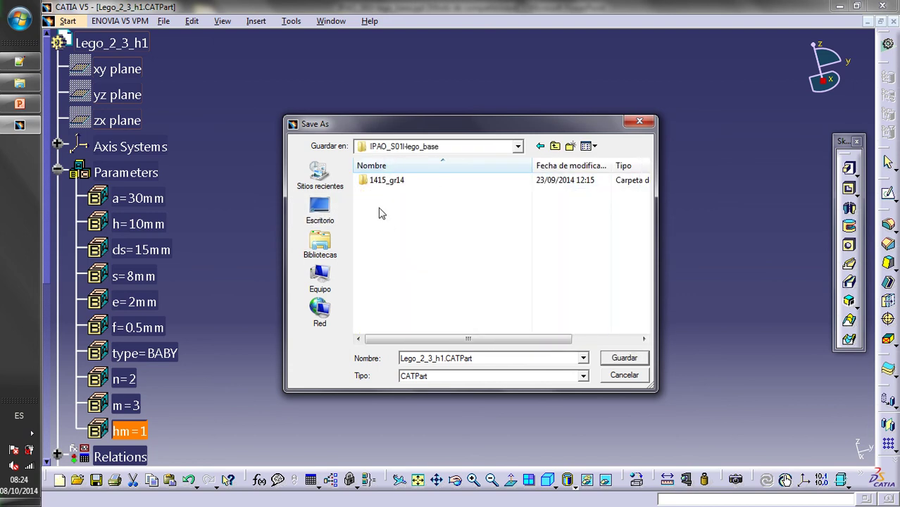
Create a folder named 1415_gr23 inside the lego_base folder and open it
right_click(379, 213)
mouse_move(483, 336)
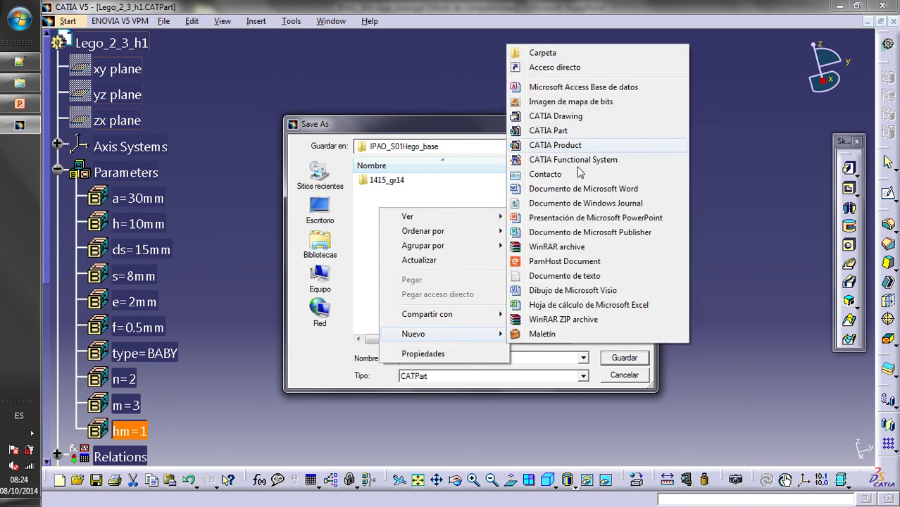
click(656, 52)
text(14)
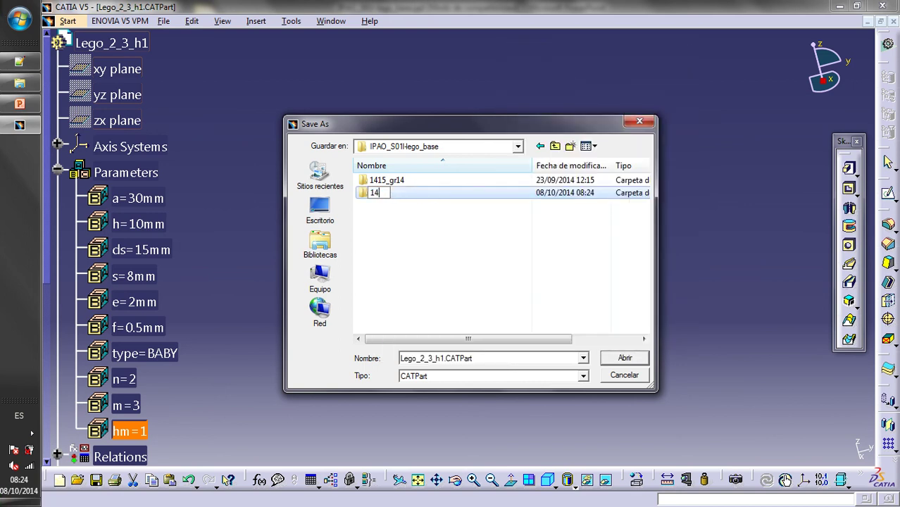
text(15_gr23)
key(Return)
key(Return)
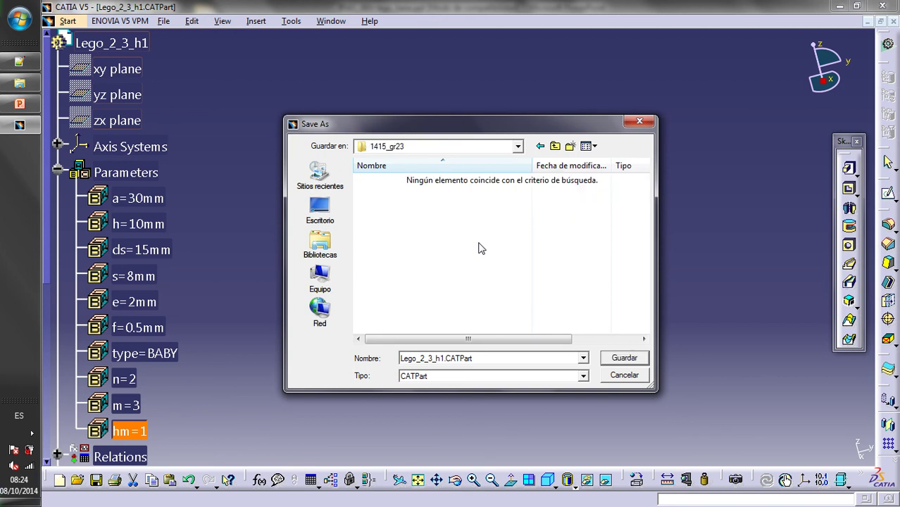
Save the part in this folder as Lego_2_4_h2.CATPart
double_click(429, 360)
drag(428, 360, 433, 360)
text(2)
key(Return)
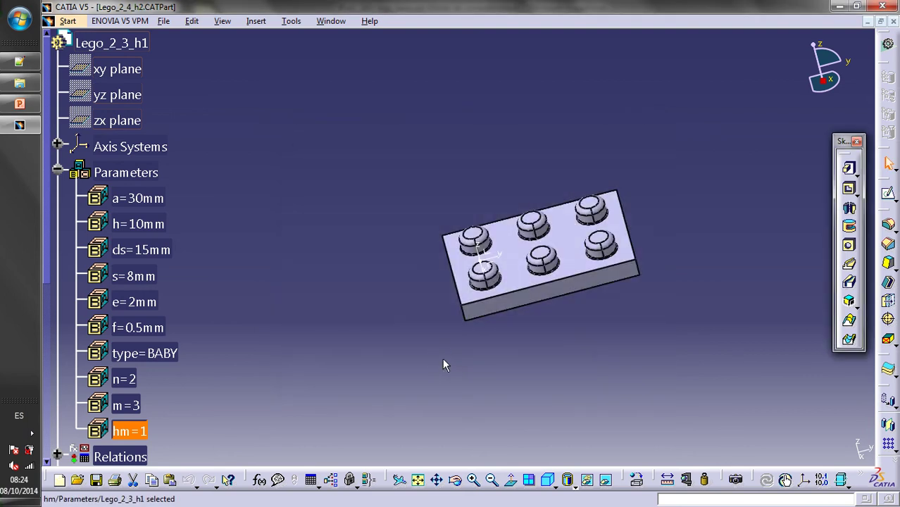
Set parameter m to 4 and parameter hm to 2
double_click(132, 403)
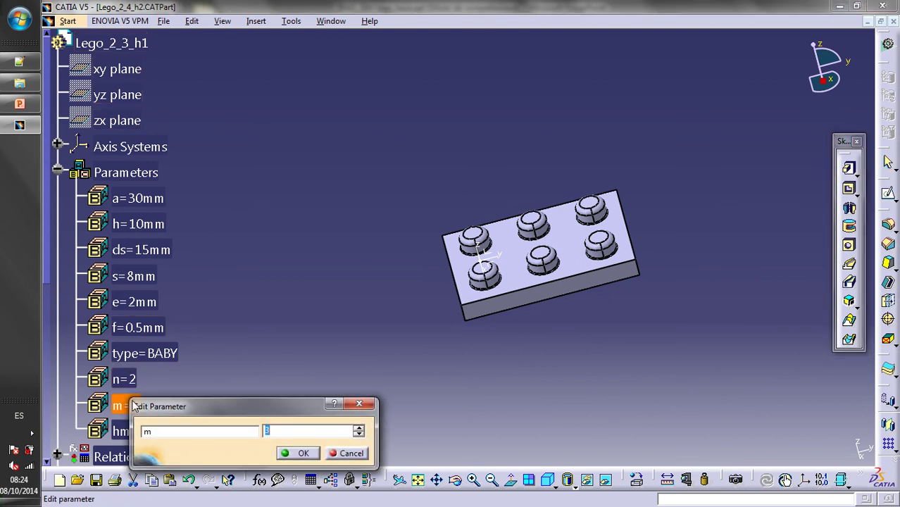
text(4)
key(Return)
double_click(134, 428)
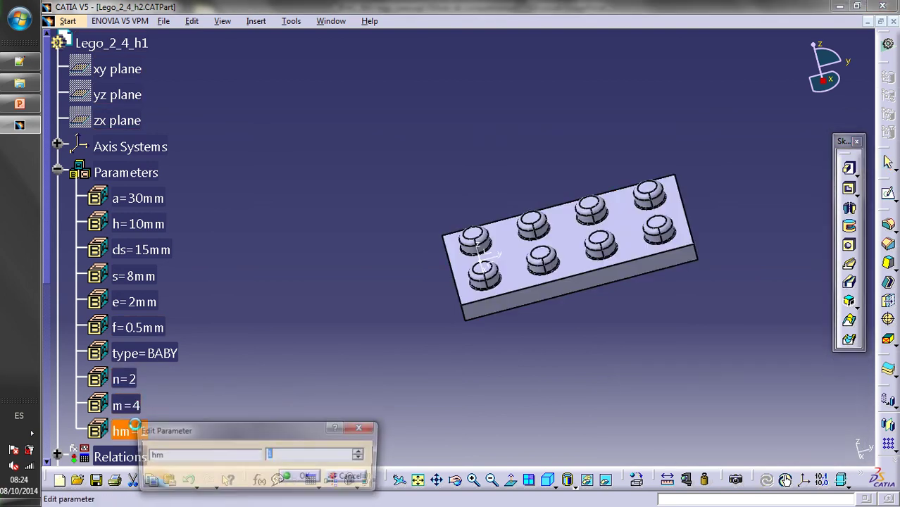
text(2)
key(Return)
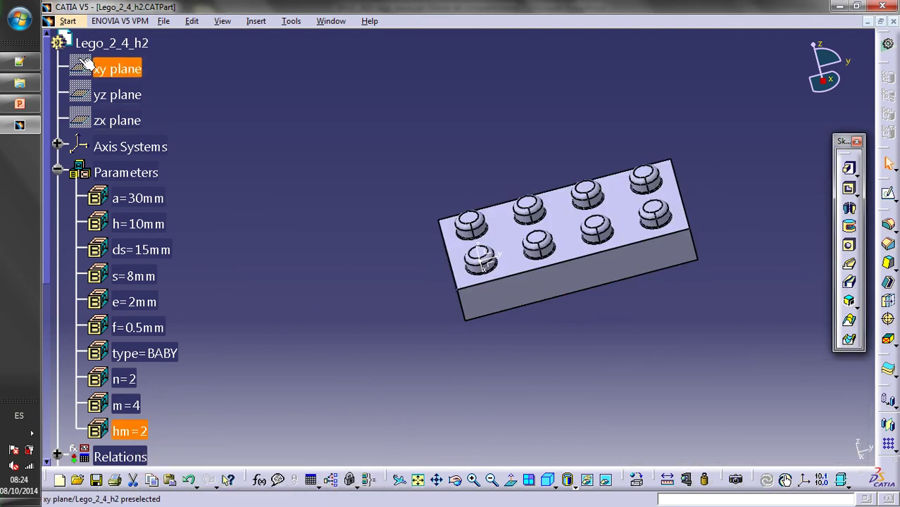